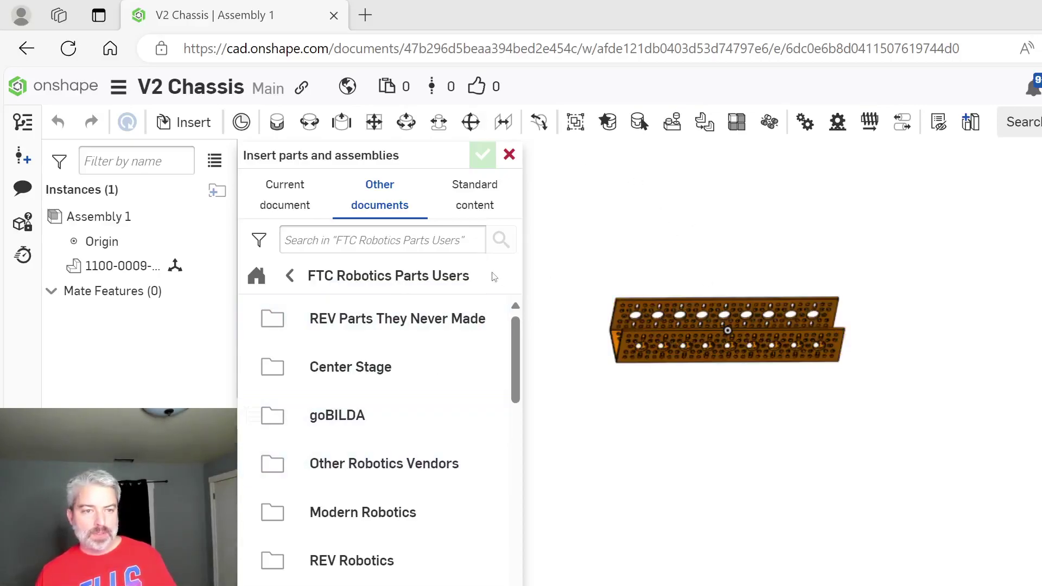
Browse the current document's part studios and assemblies as insert sources, and return to the top-level list of other documents
left_click(277, 204)
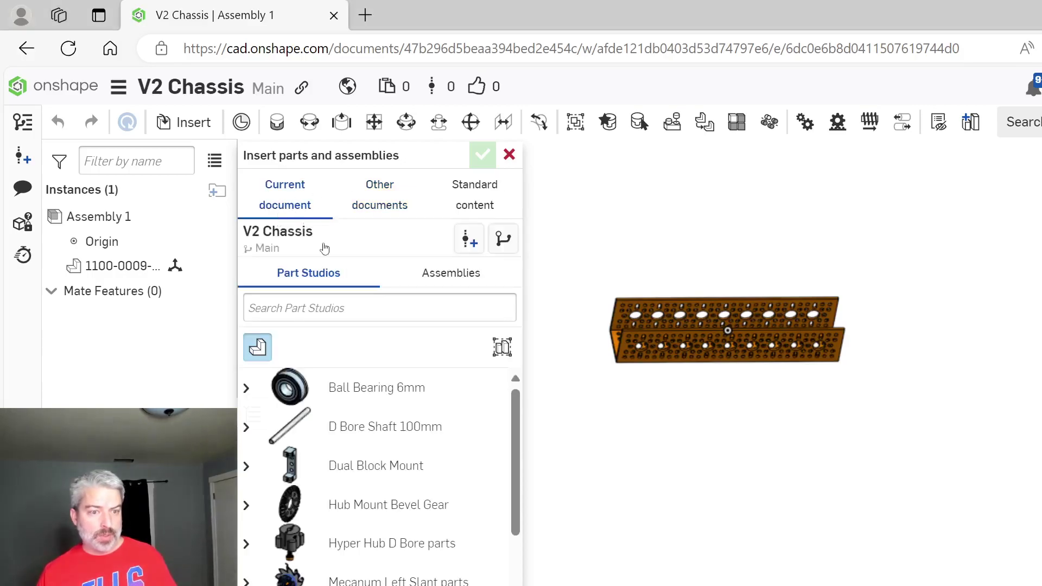
left_click(464, 279)
left_click(305, 276)
left_click(368, 207)
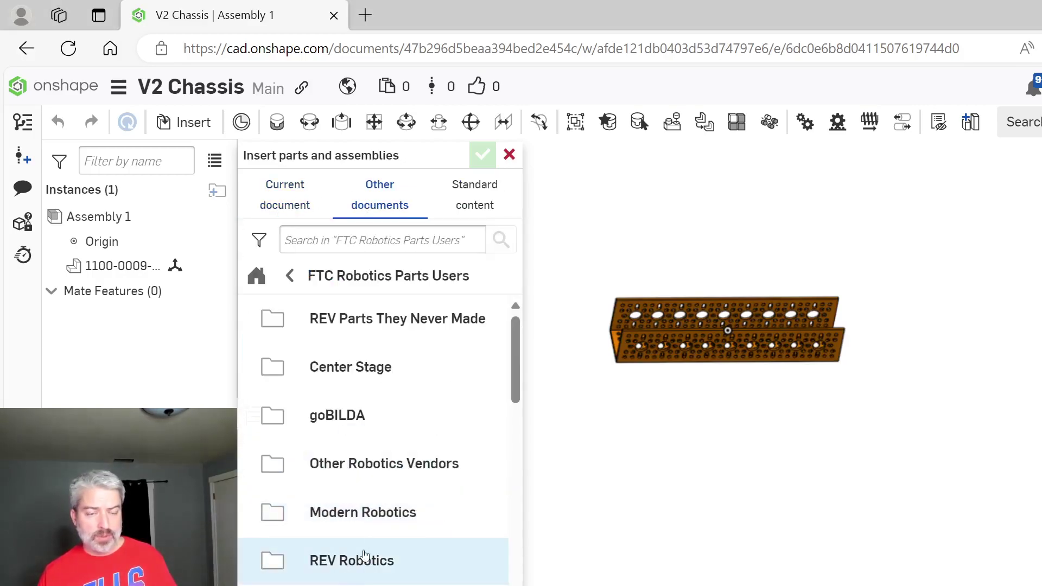
left_click(289, 276)
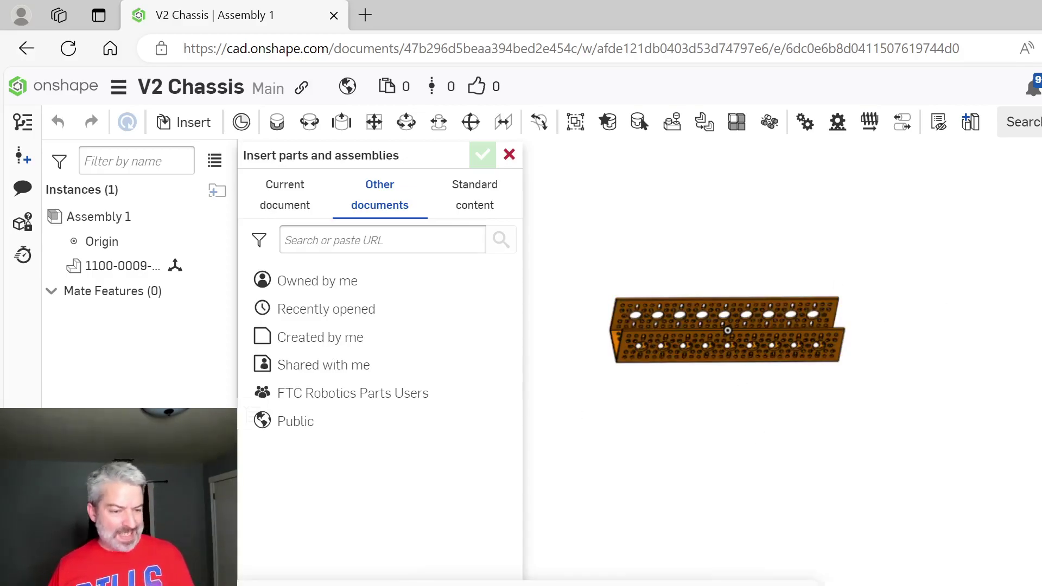
Switch to the assembly instructions PDF and read how Step 1 fastens Dual Block Mounts to the Nine Hole U-Channel
key("alt+Tab")
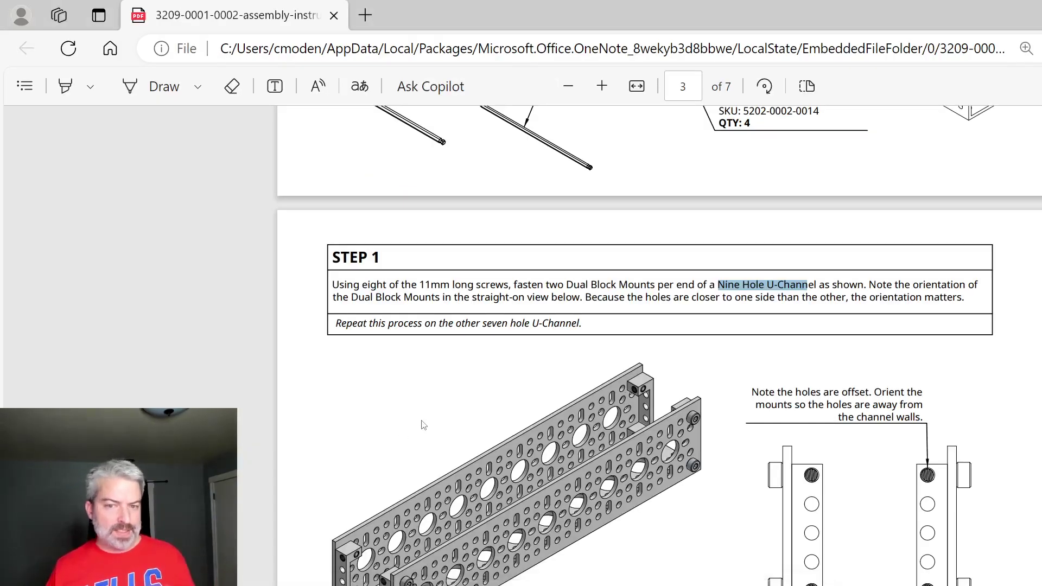
scroll(468, 442, "down", 2)
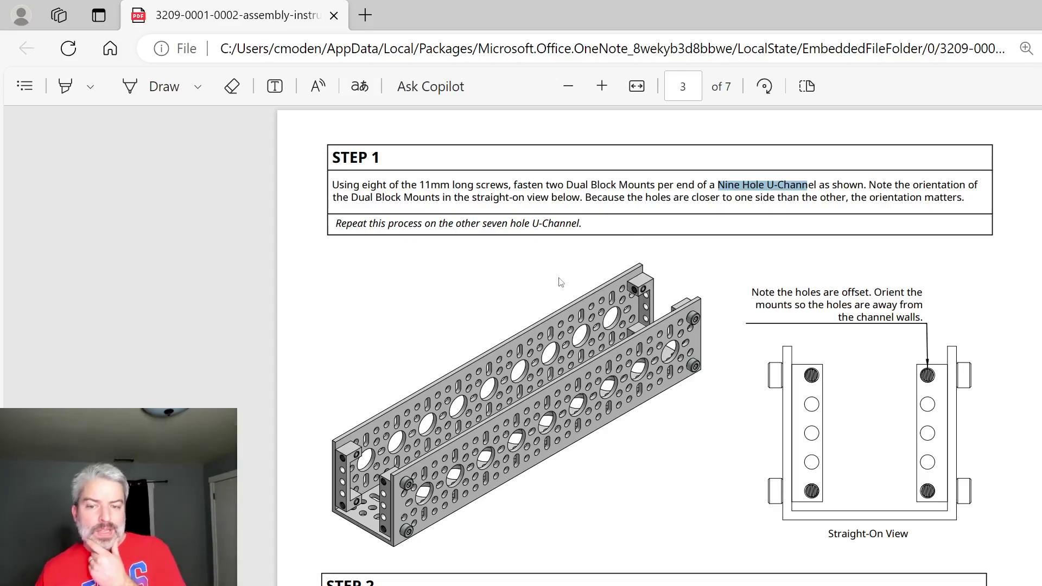
middle_click(460, 314)
middle_click(469, 313)
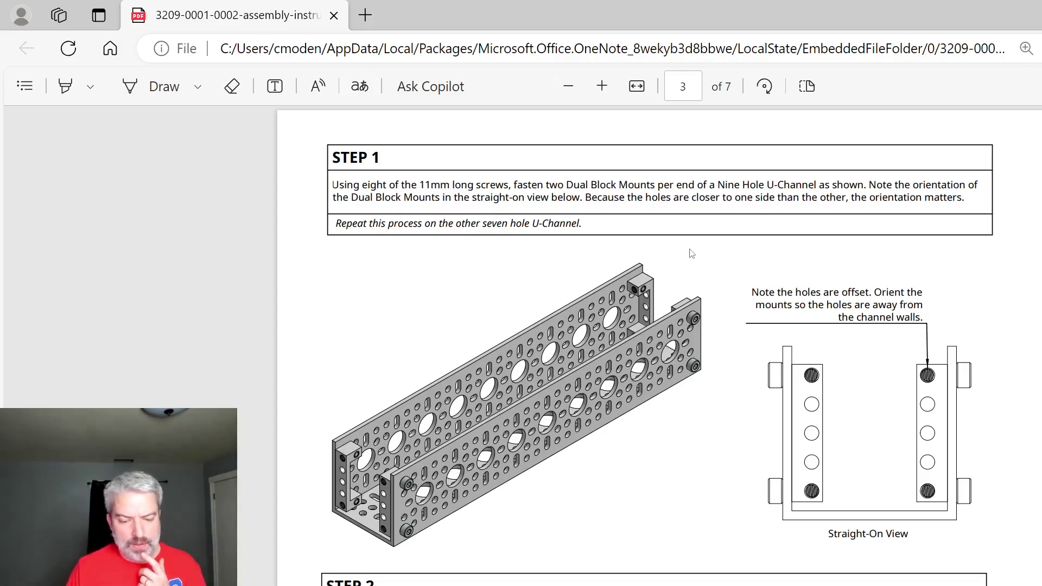
Review the remaining build steps in the assembly instructions, up to the wheel mounting in Step 9, and return to Step 1
scroll(706, 258, "down", 11)
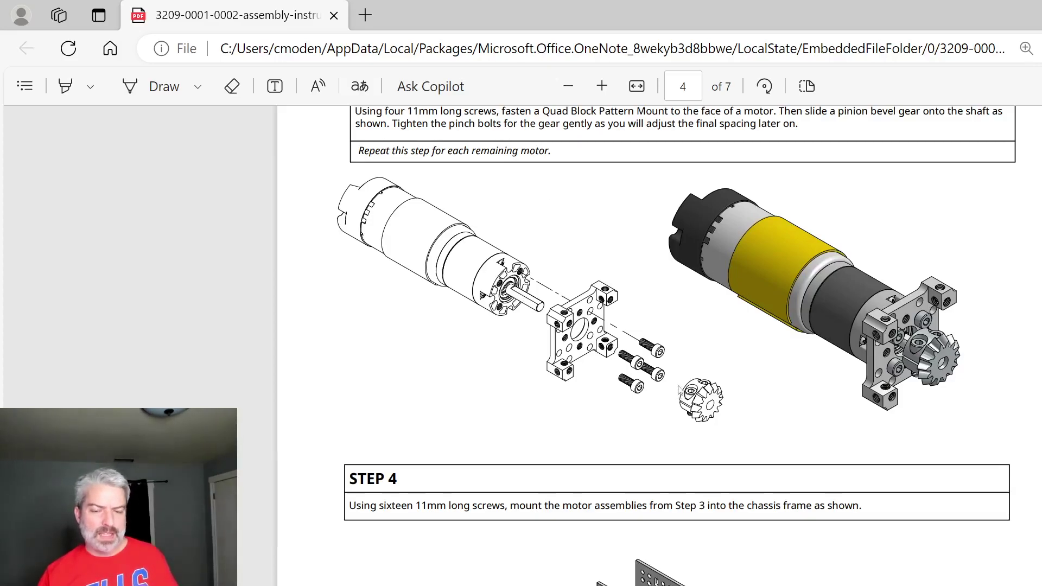
scroll(676, 380, "down", 10)
scroll(672, 395, "down", 15)
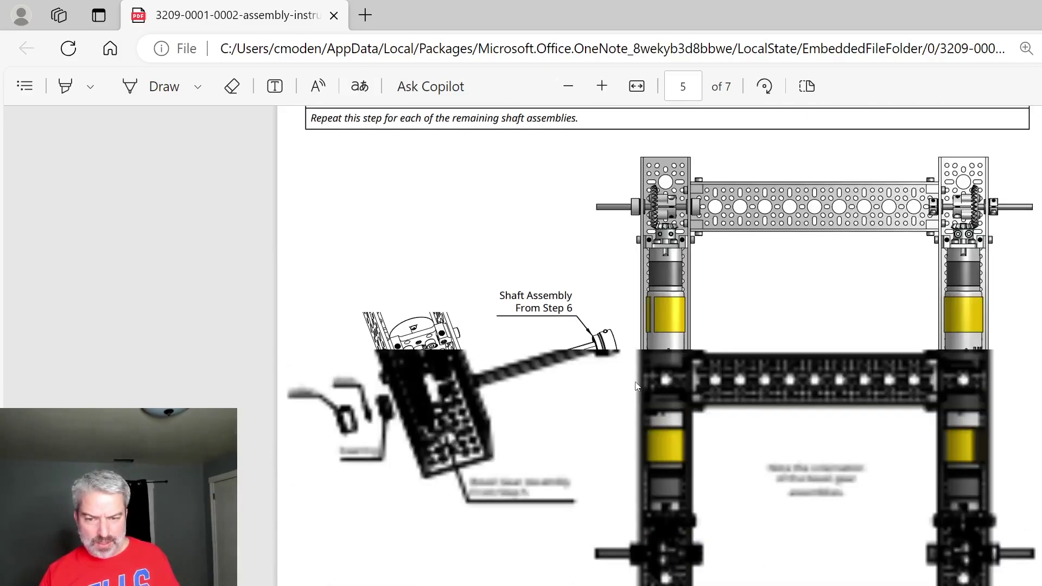
scroll(646, 382, "up", 9)
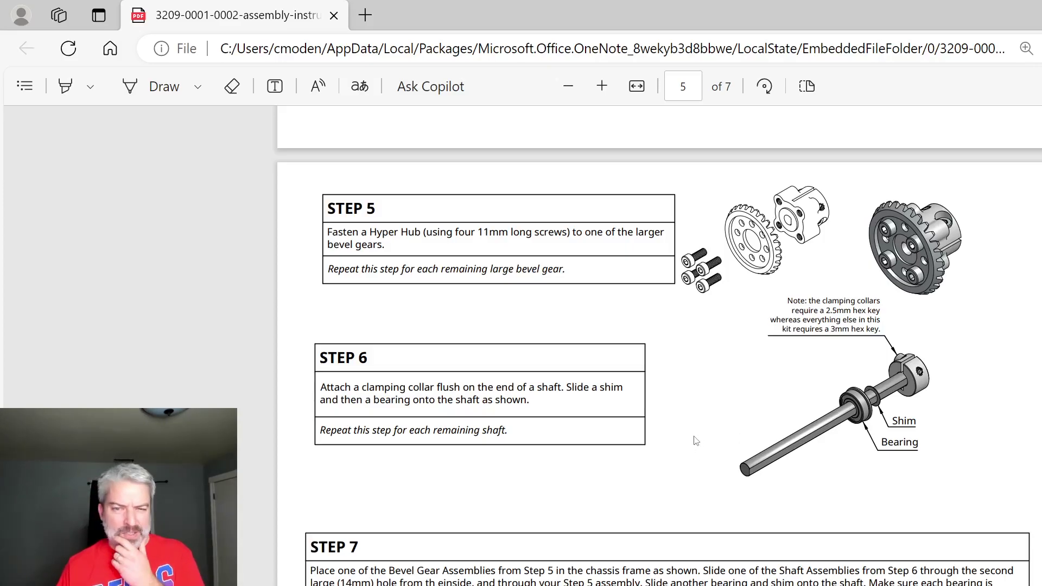
scroll(696, 438, "down", 20)
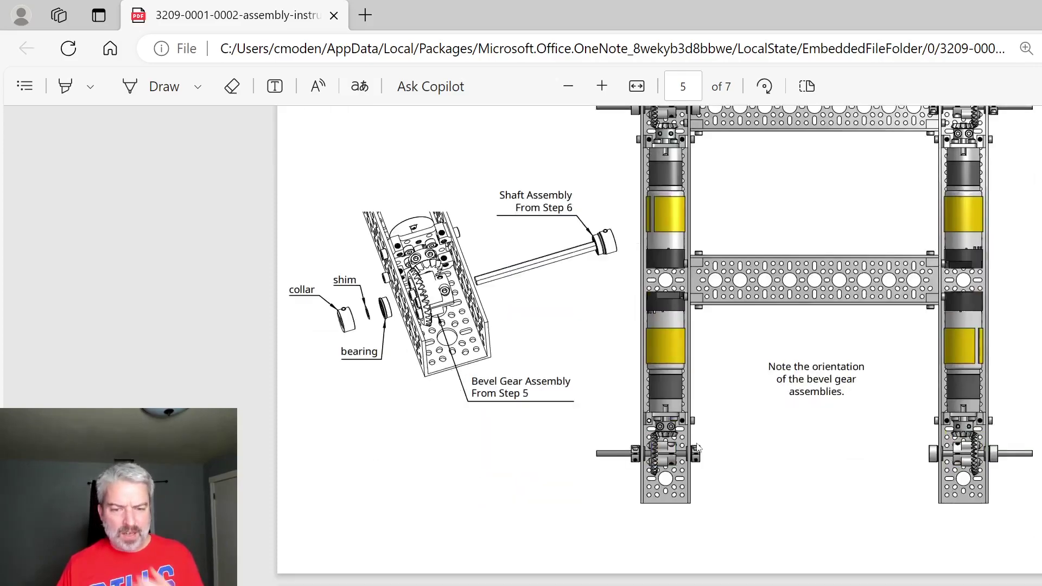
scroll(697, 450, "down", 2)
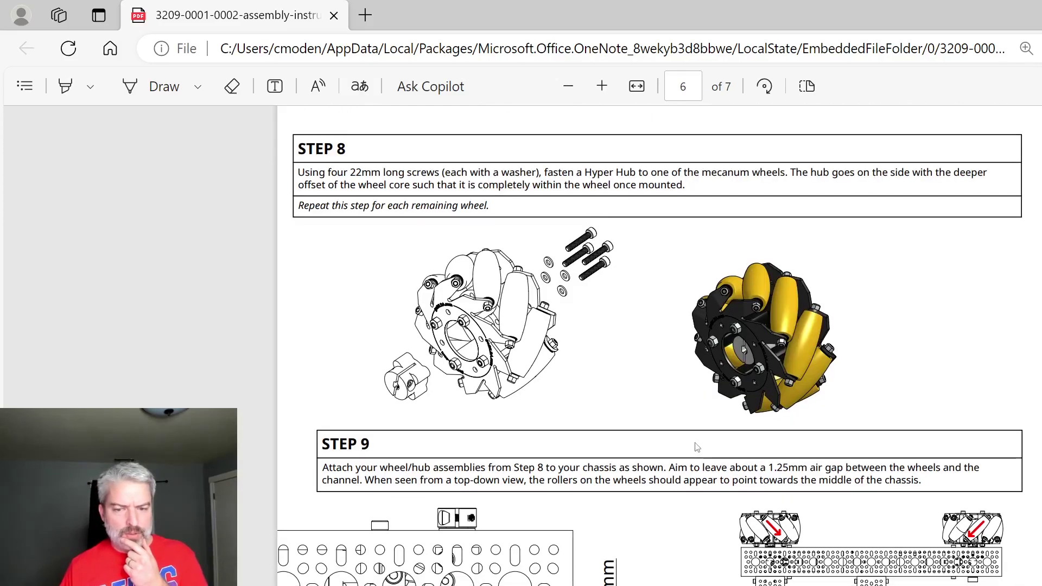
scroll(696, 447, "down", 6)
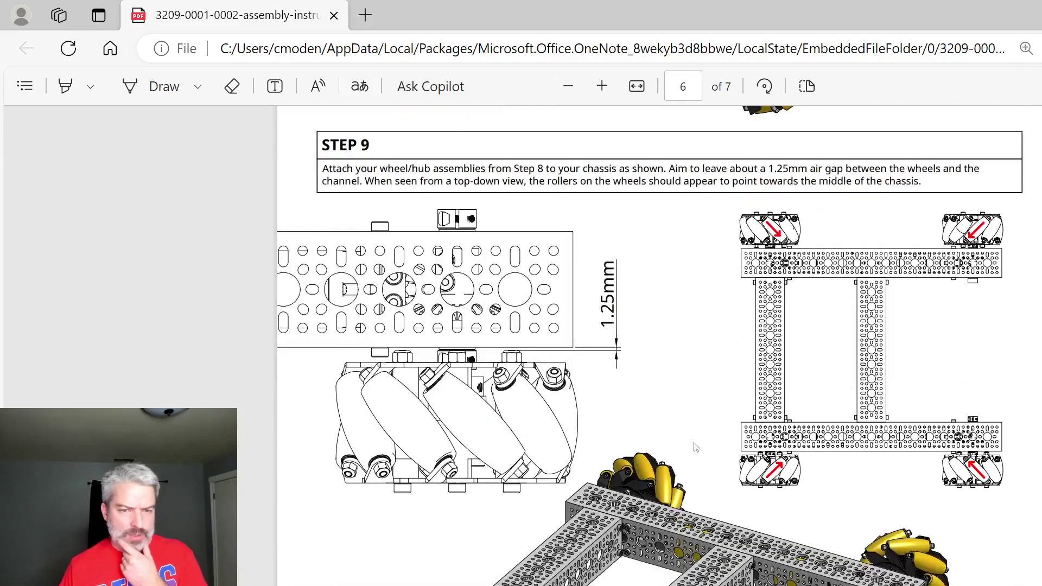
scroll(695, 448, "up", 20)
scroll(695, 453, "up", 20)
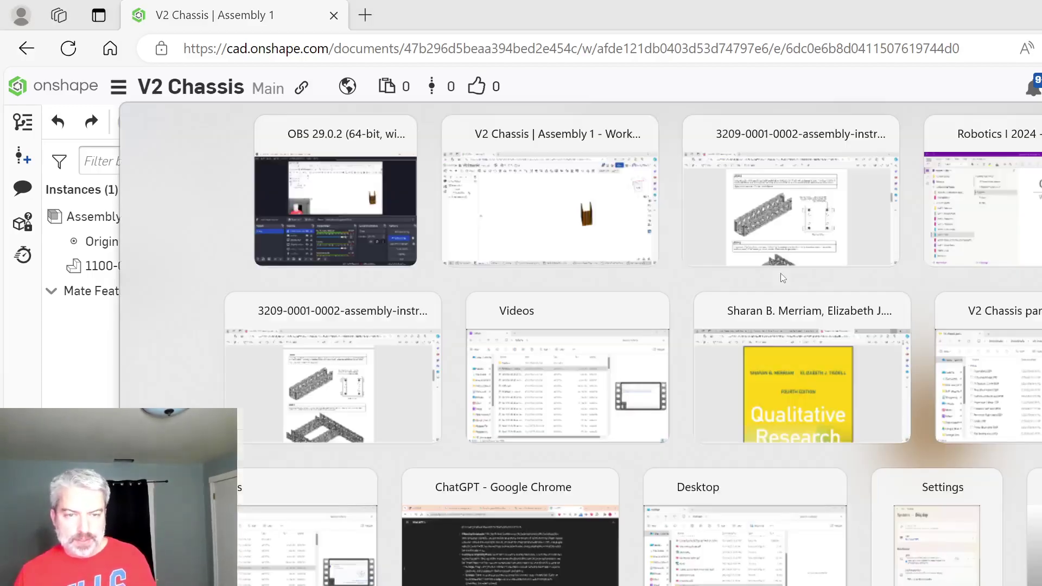
Recheck the Step 1 drawing in the assembly instructions and switch back to the Onshape assembly
key("alt+Tab")
left_click(788, 277)
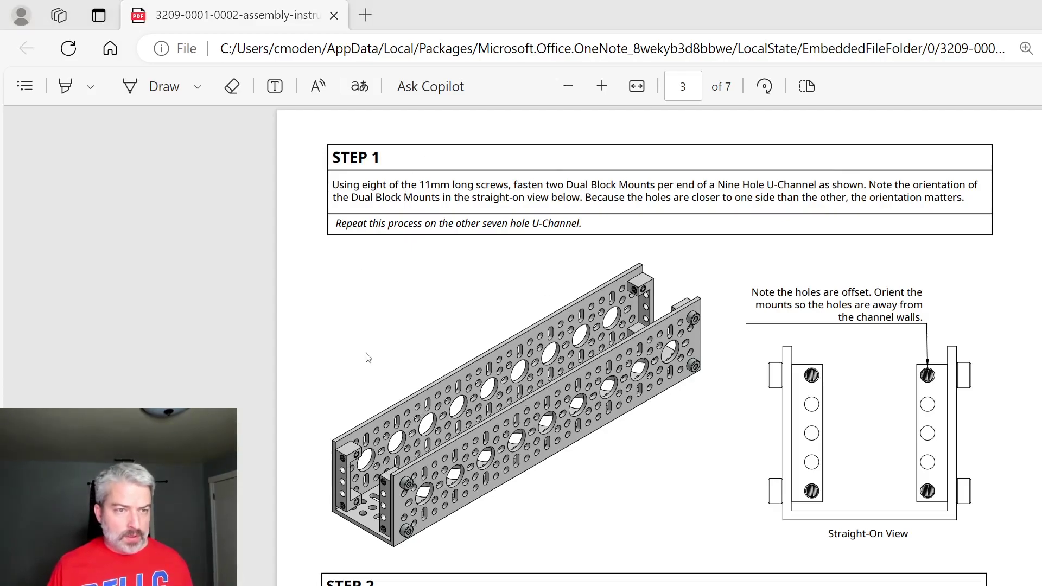
key("alt+Tab")
key("alt+Tab")
Insert one 1205 Series Dual Block Mount from the other documents into the assembly, placing it beside the U-channel
left_click(184, 122)
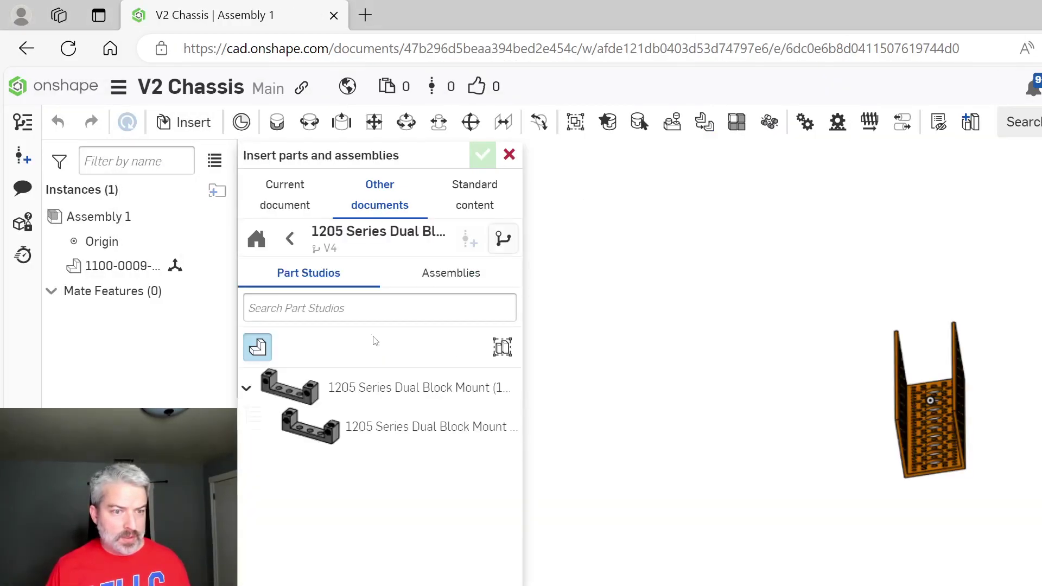
left_click(356, 400)
left_click(744, 456)
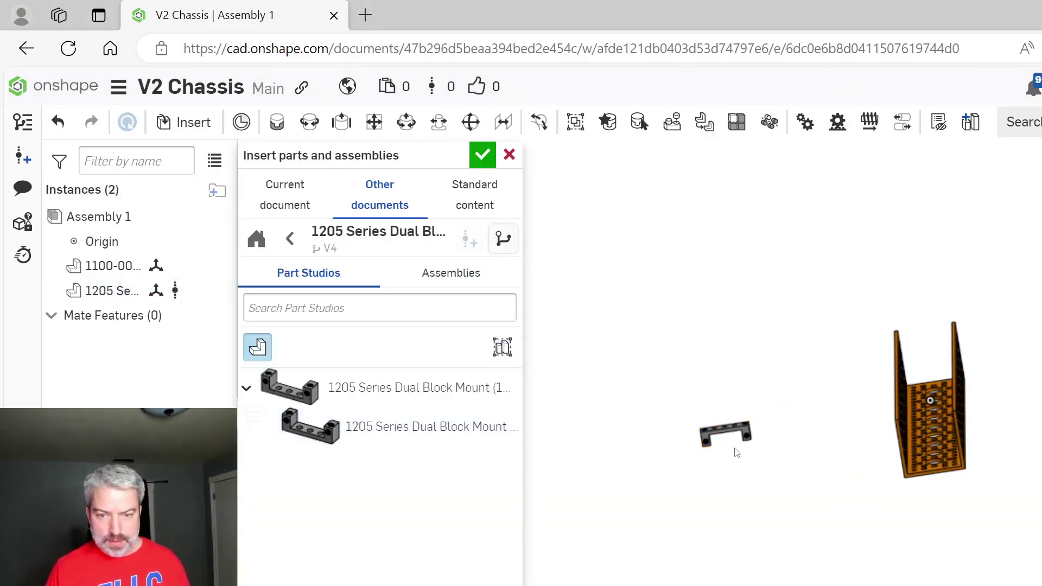
left_click(484, 157)
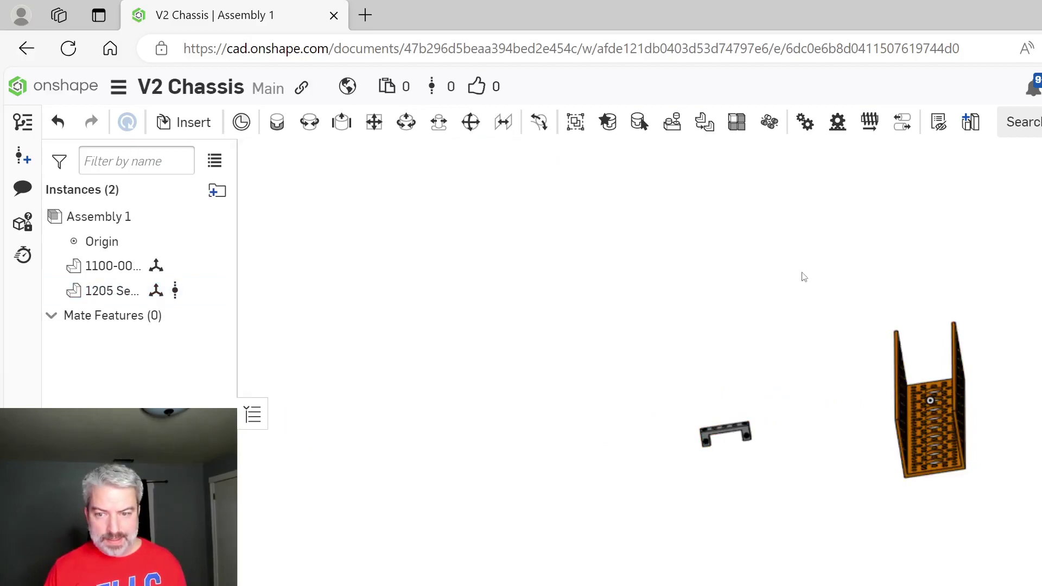
Compare the U-channel's orientation in the Onshape assembly with the Step 1 drawing in the assembly instructions PDF
right_click_drag(804, 277, 770, 302)
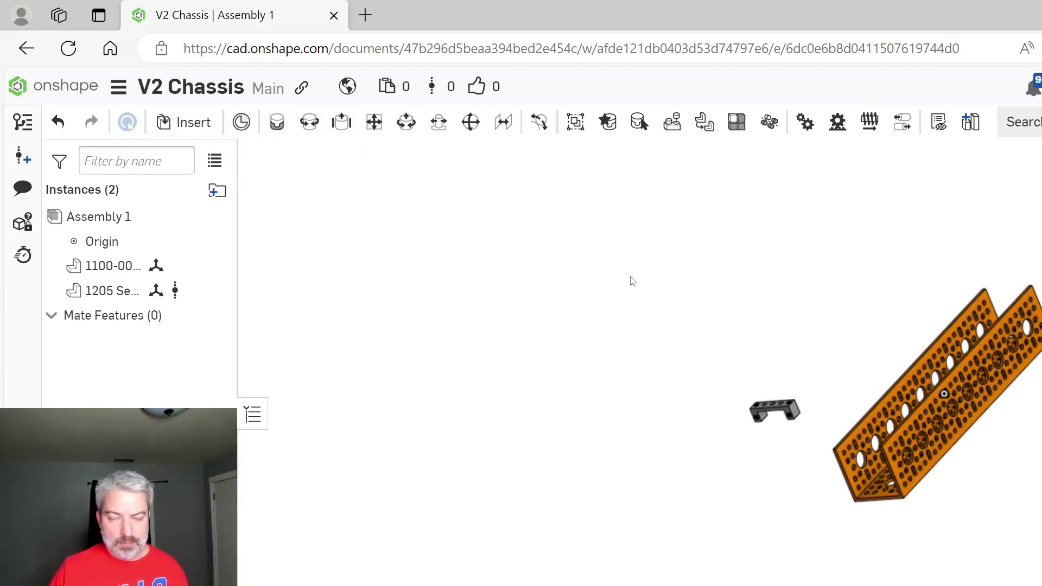
key("alt+Tab")
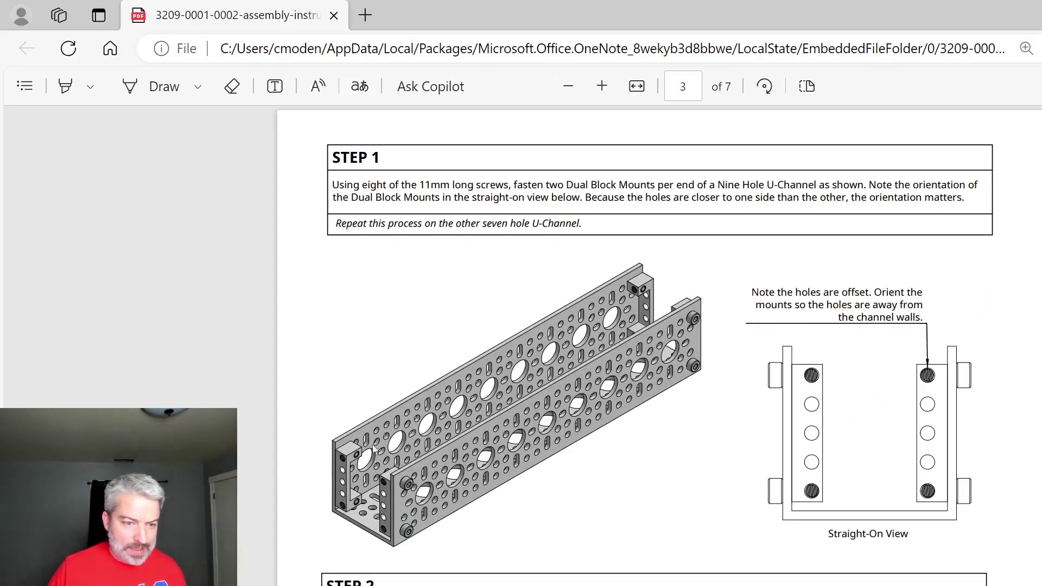
key("alt+Tab")
mouse_move(948, 493)
right_mouse_down()
mouse_move(1024, 514)
mouse_move(1032, 493)
mouse_move(1026, 522)
mouse_move(1014, 523)
mouse_move(1018, 483)
mouse_move(919, 495)
right_mouse_up()
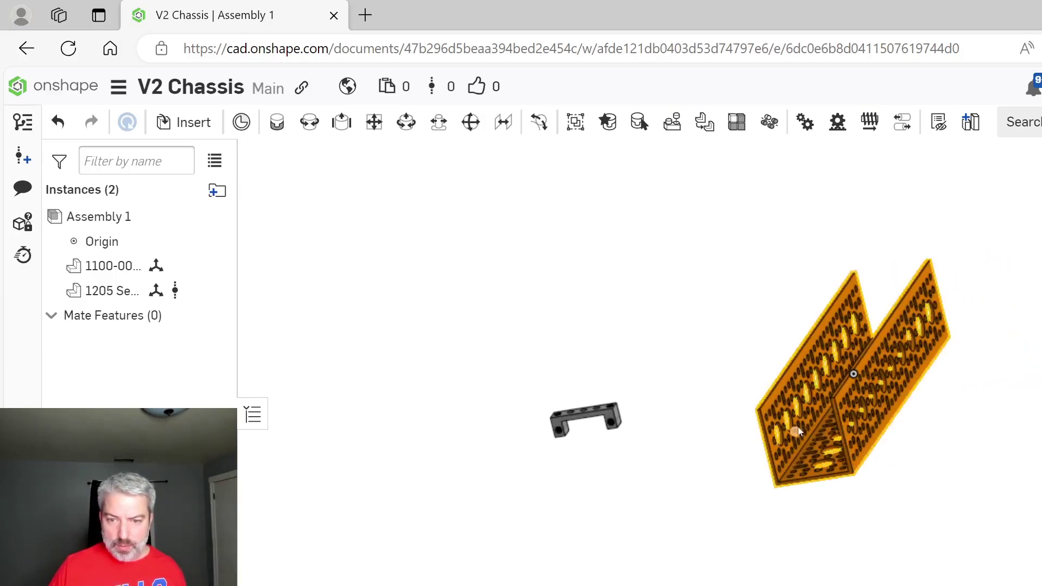
mouse_move(937, 455)
right_mouse_down()
mouse_move(926, 461)
mouse_move(952, 455)
mouse_move(927, 455)
mouse_move(939, 456)
right_mouse_up()
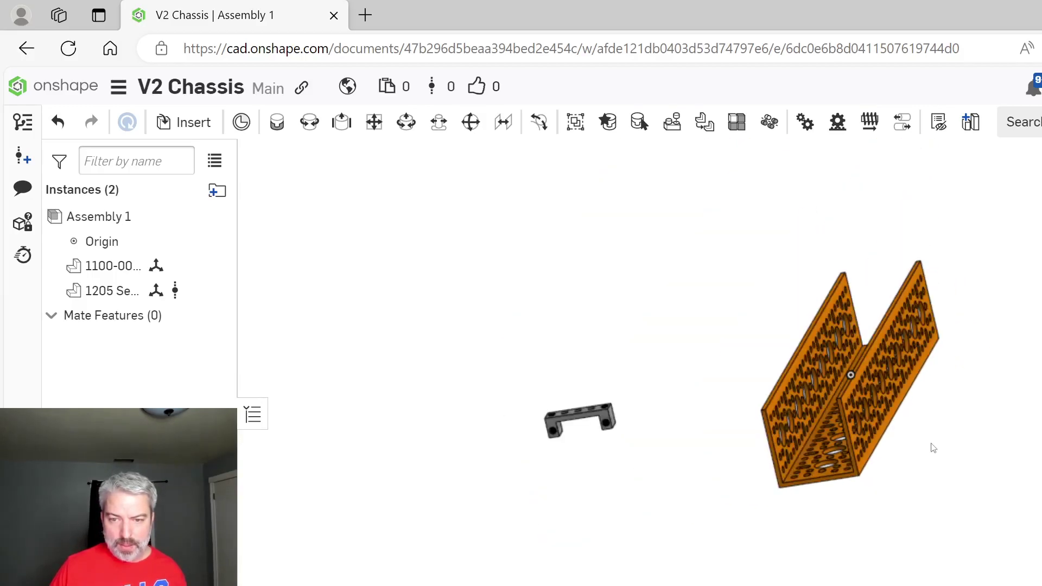
right_click_drag(894, 409, 845, 438)
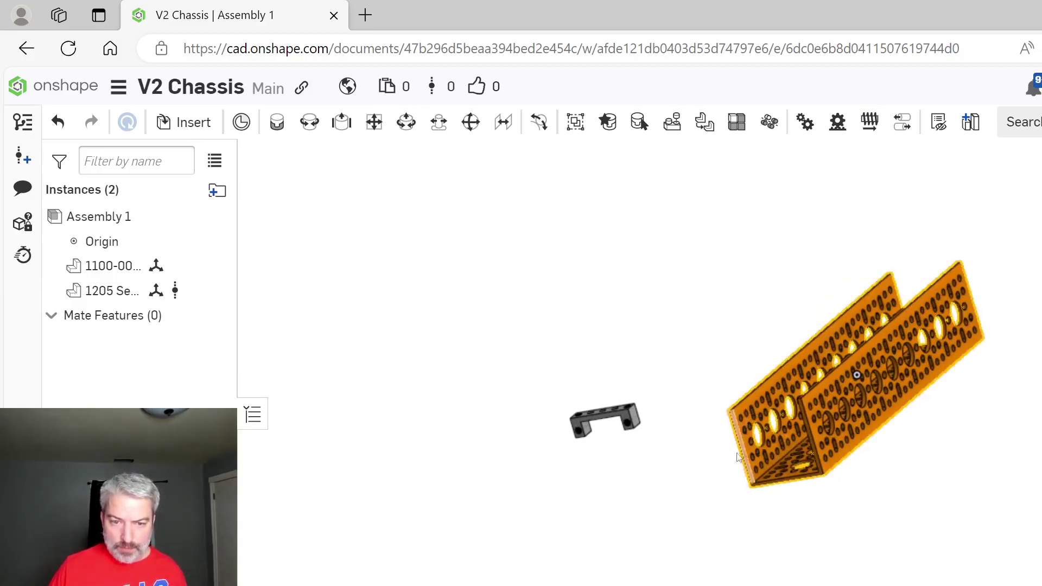
key("alt+Tab")
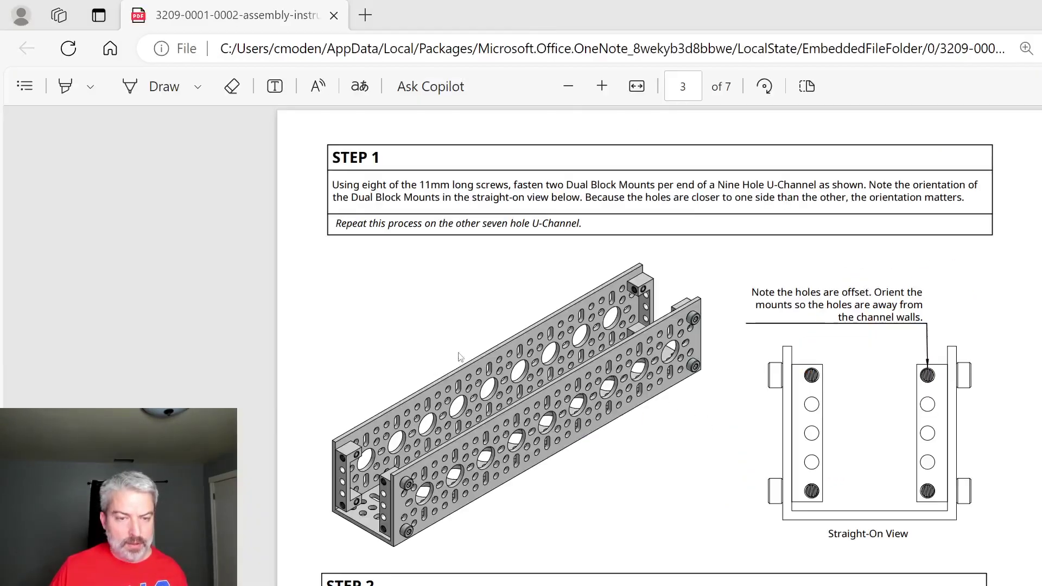
key("alt+Tab")
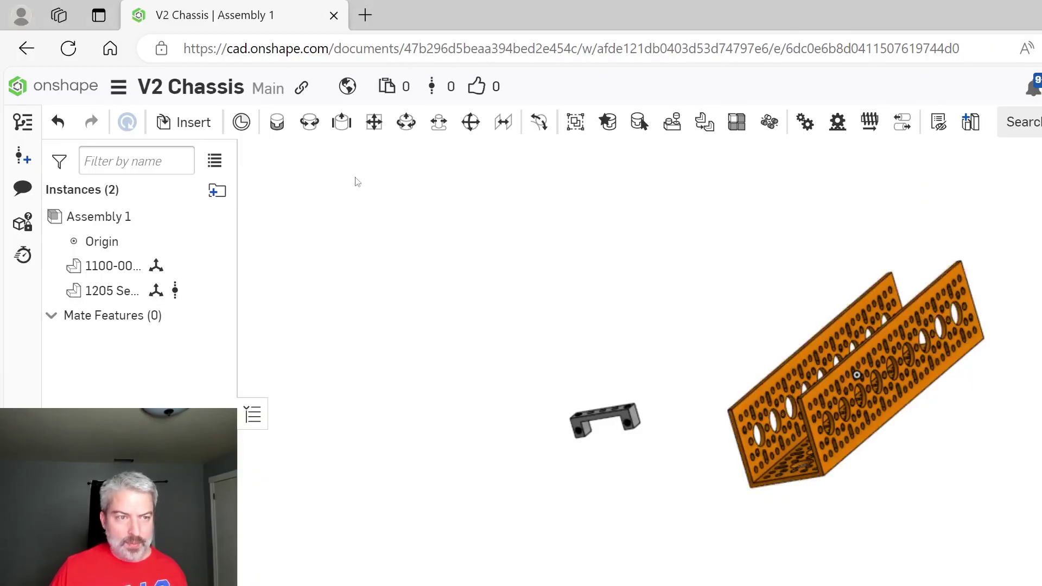
Start a Fastened mate and bring the dual block mount into close view for selecting its mate connector
left_click(276, 123)
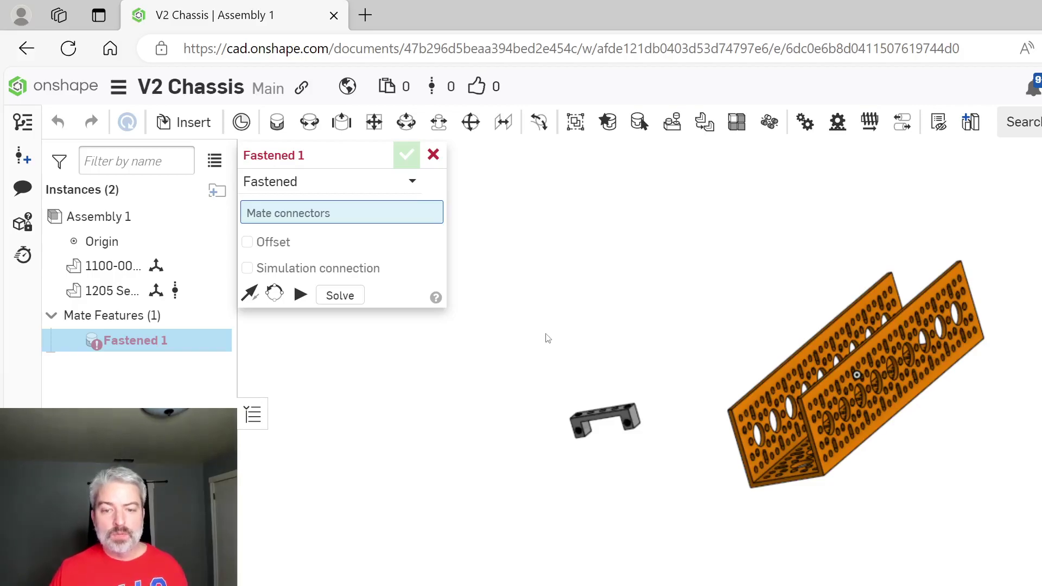
scroll(581, 454, "up", 5)
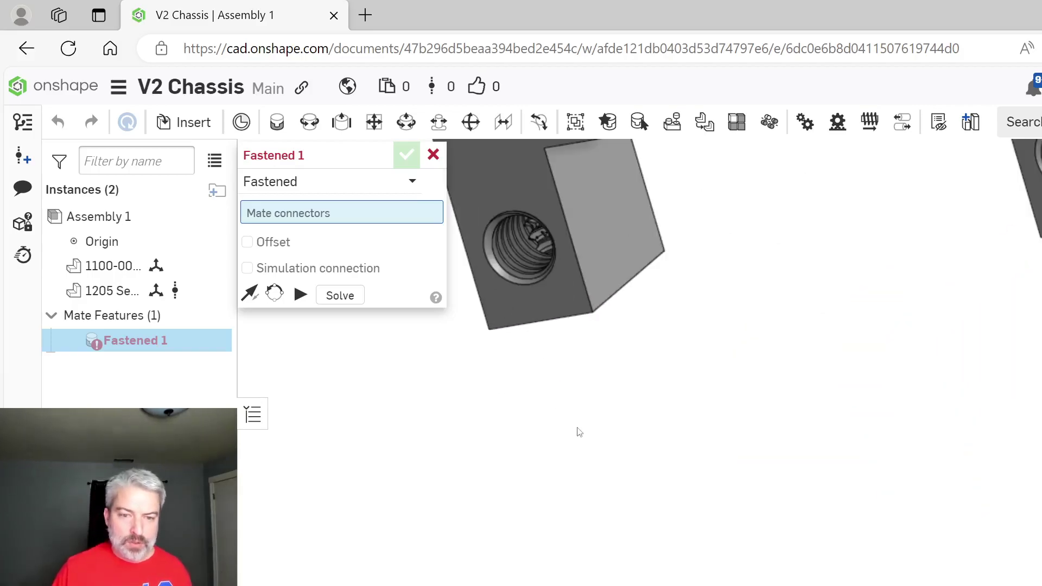
scroll(580, 430, "down", 2)
middle_click_drag(715, 329, 731, 474)
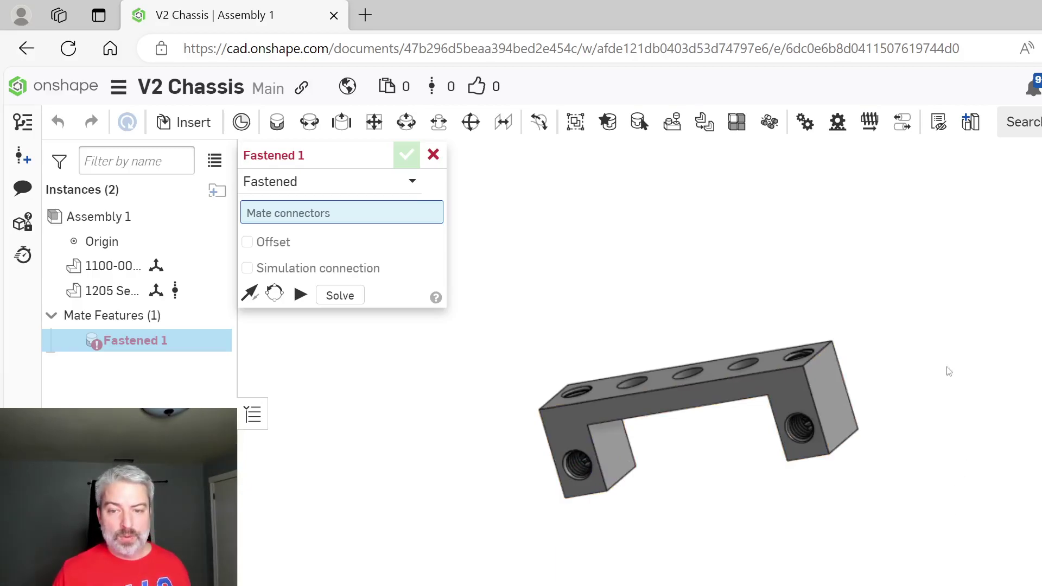
Switch to the assembly instructions PDF and examine the Step 1 and Step 2 drawings for the orientation of the Dual Block Mounts
key("alt+Tab")
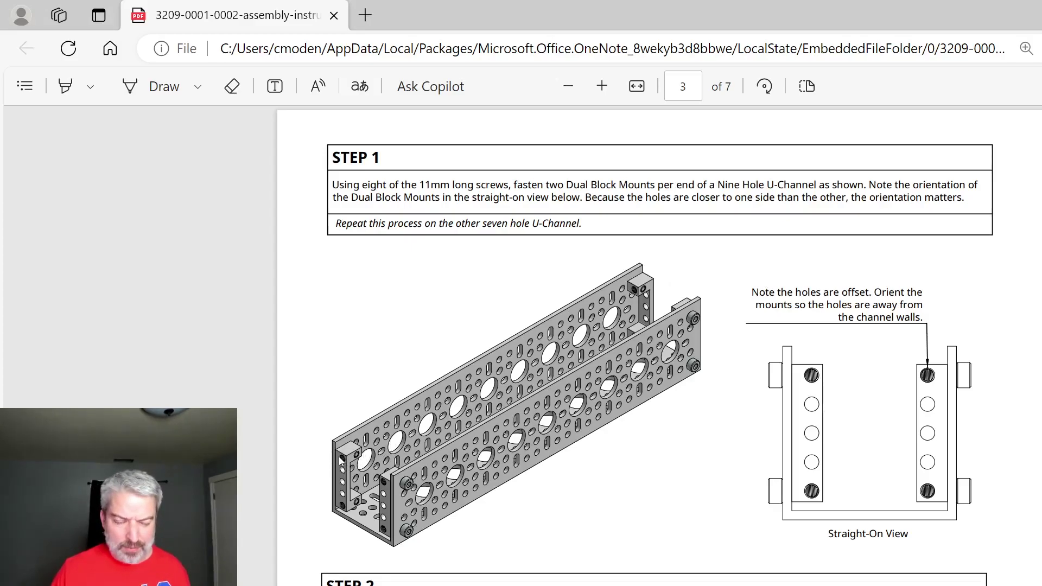
scroll(340, 460, "up", 7)
scroll(340, 460, "down", 9)
scroll(353, 392, "up", 5, "ctrl")
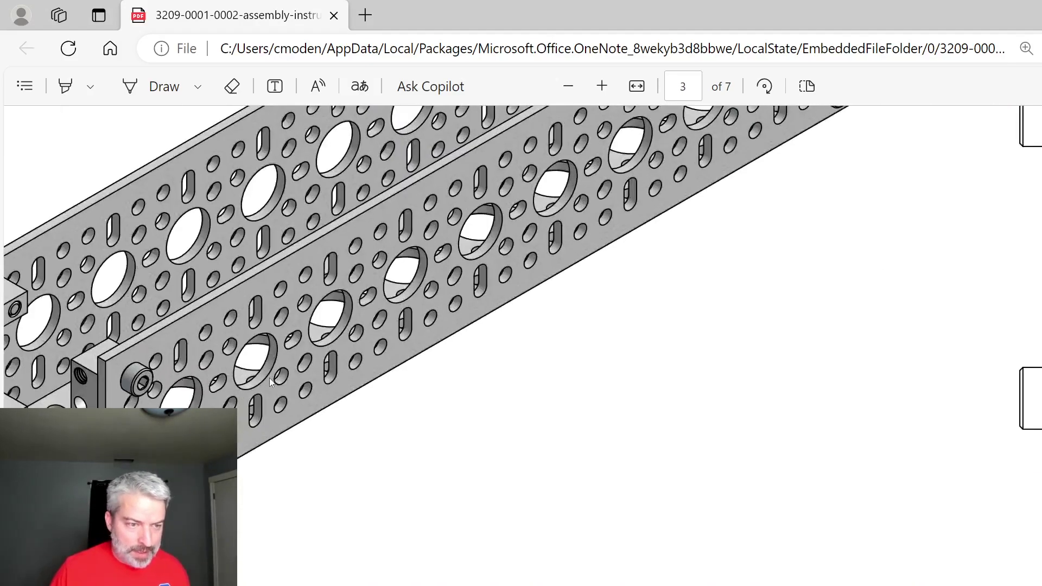
scroll(558, 396, "right", 6)
scroll(148, 338, "up", 2)
scroll(162, 346, "left", 4)
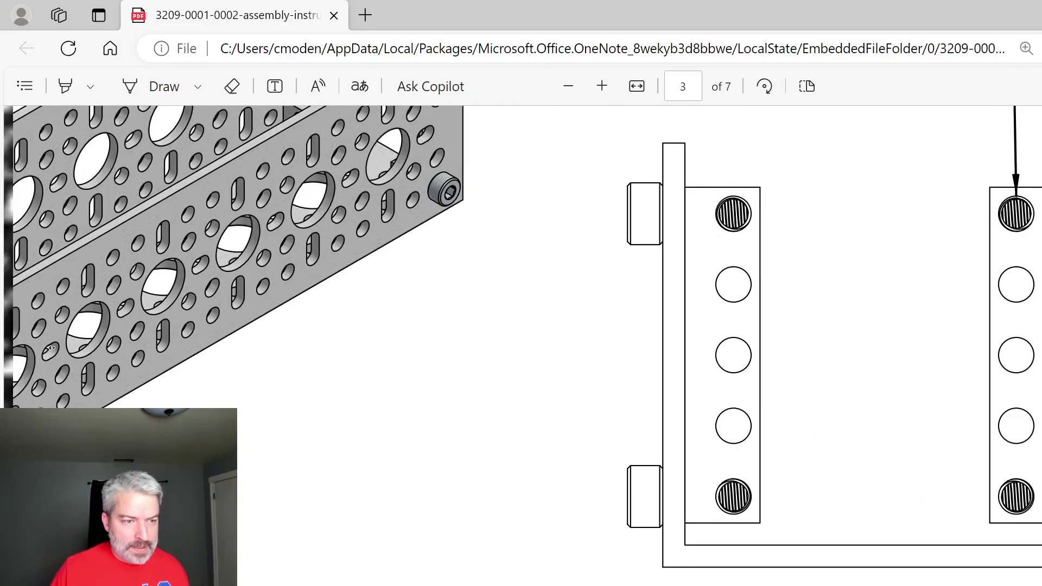
scroll(161, 347, "down", 10)
scroll(134, 298, "down", 1)
scroll(179, 310, "down", 3)
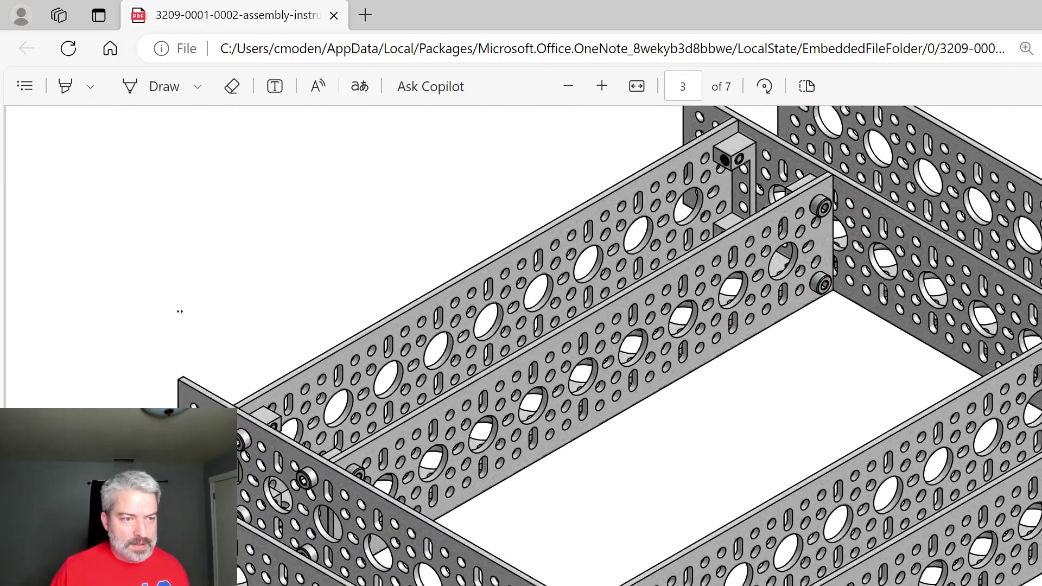
scroll(156, 221, "up", 2)
scroll(65, 148, "up", 3)
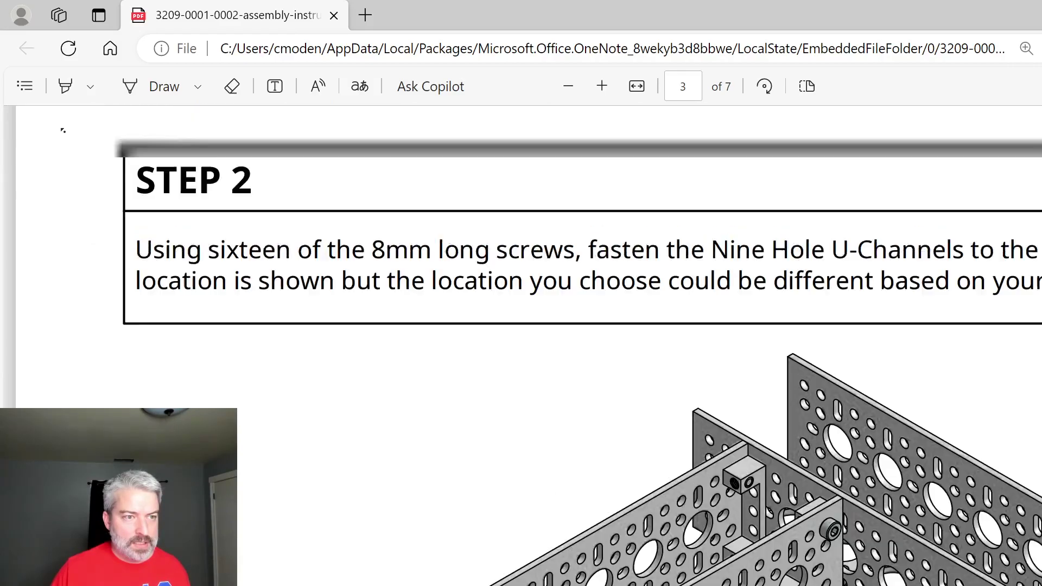
scroll(65, 141, "down", 8)
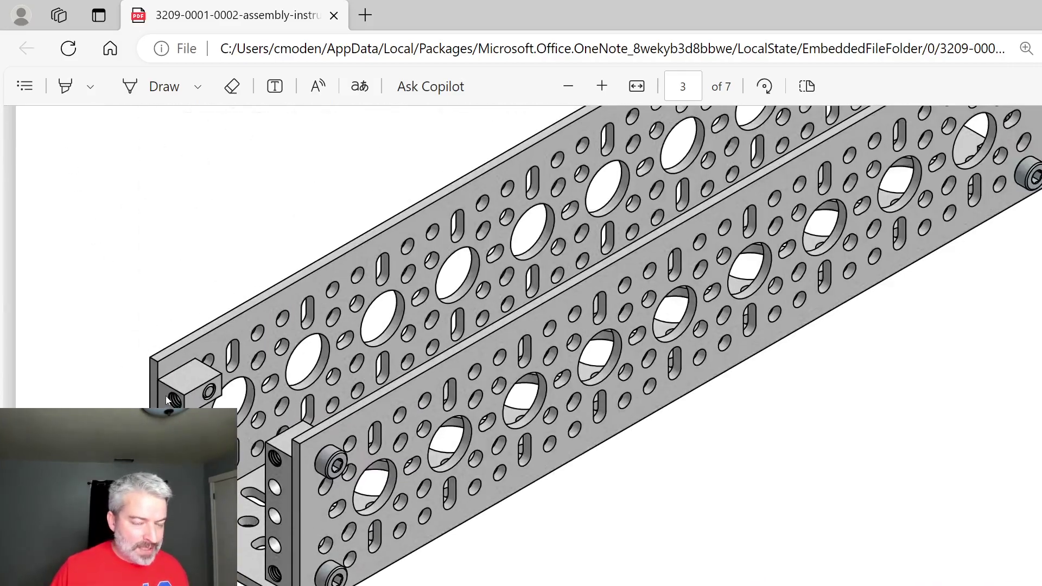
Compare the dual block mount's orientation in Onshape with the assembly instructions PDF, and discard the pending Fastened mate
key("alt+Tab")
middle_click_drag(640, 289, 655, 315)
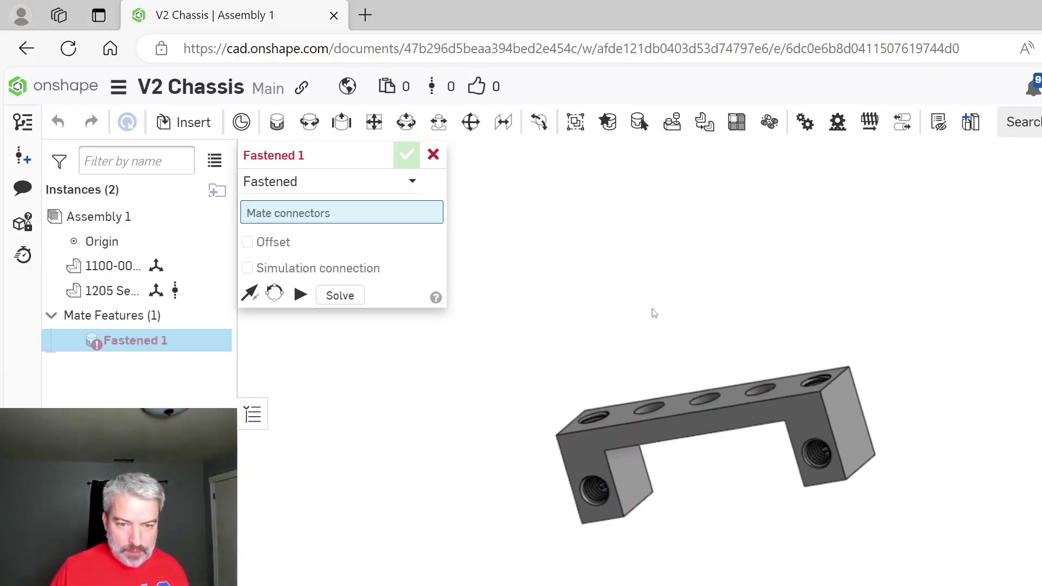
right_click_drag(655, 314, 695, 405)
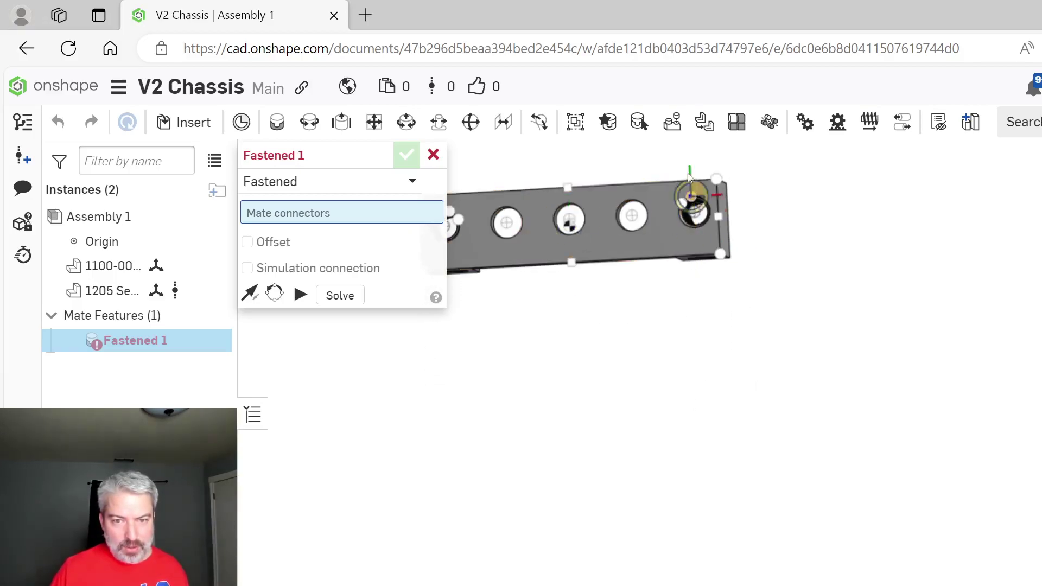
key("alt+Tab")
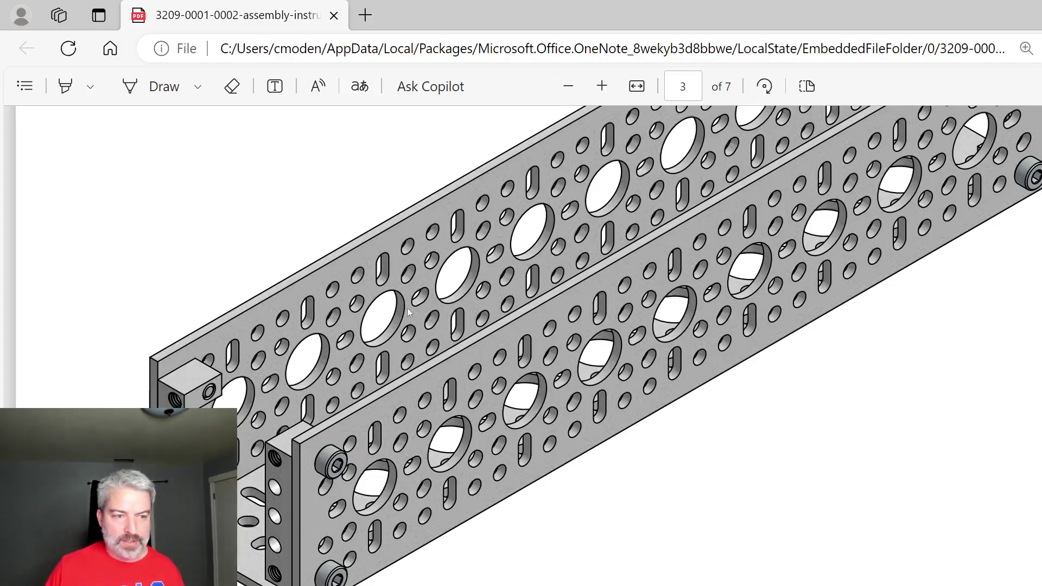
key("alt+Tab")
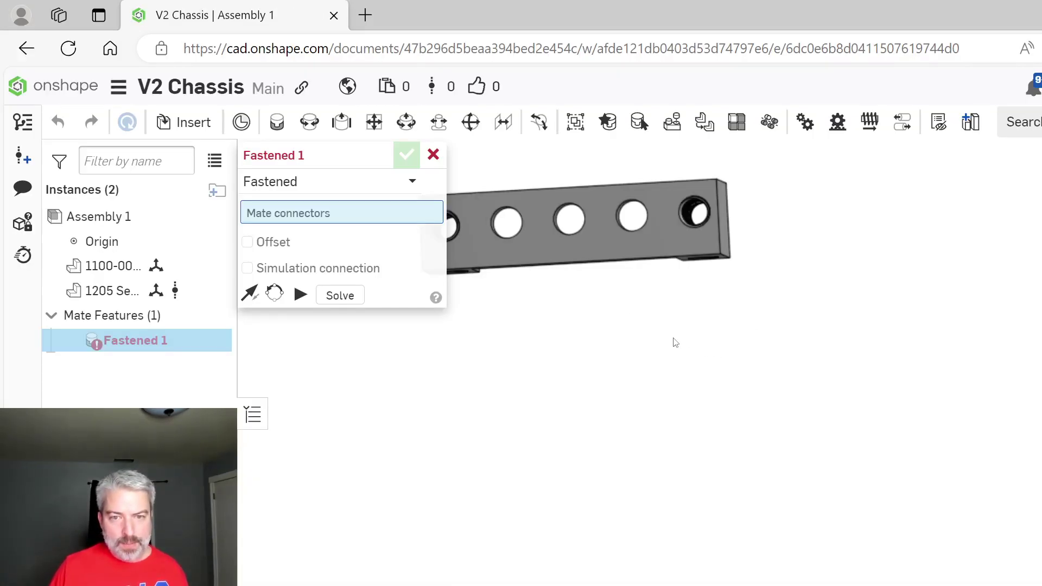
middle_click_drag(659, 333, 631, 315)
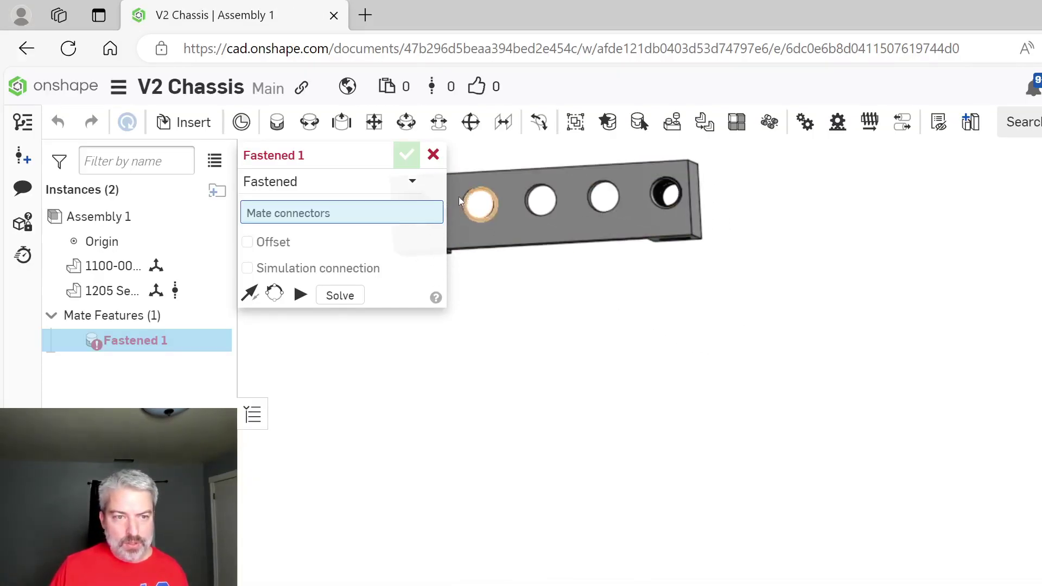
left_click(433, 155)
Examine the threaded leg holes of the dual block mount and the matching end holes of the U-channel
right_click_drag(664, 336, 617, 296)
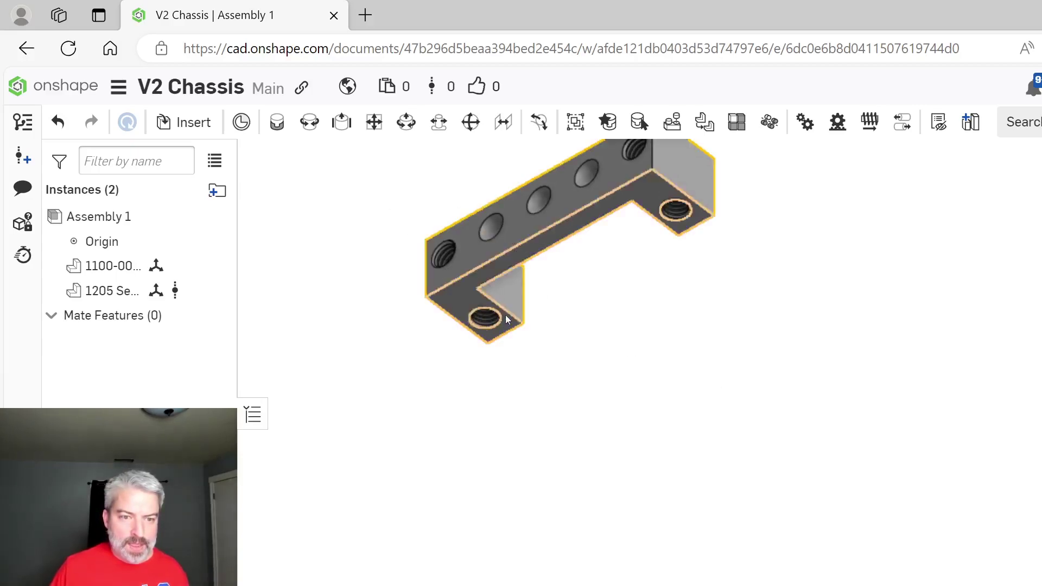
right_click_drag(764, 329, 753, 354)
scroll(754, 347, "up", 3)
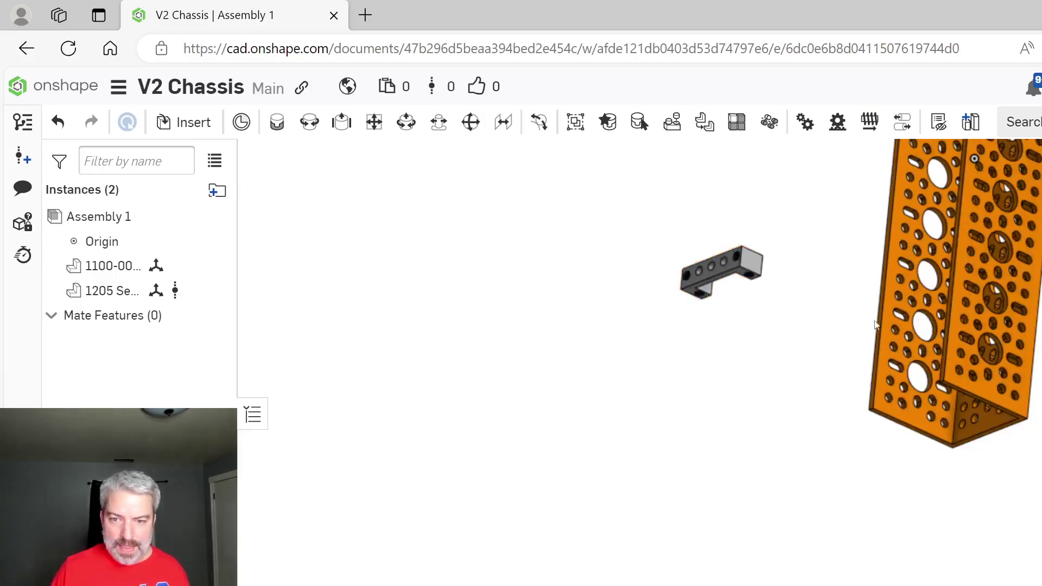
scroll(884, 411, "up", 5)
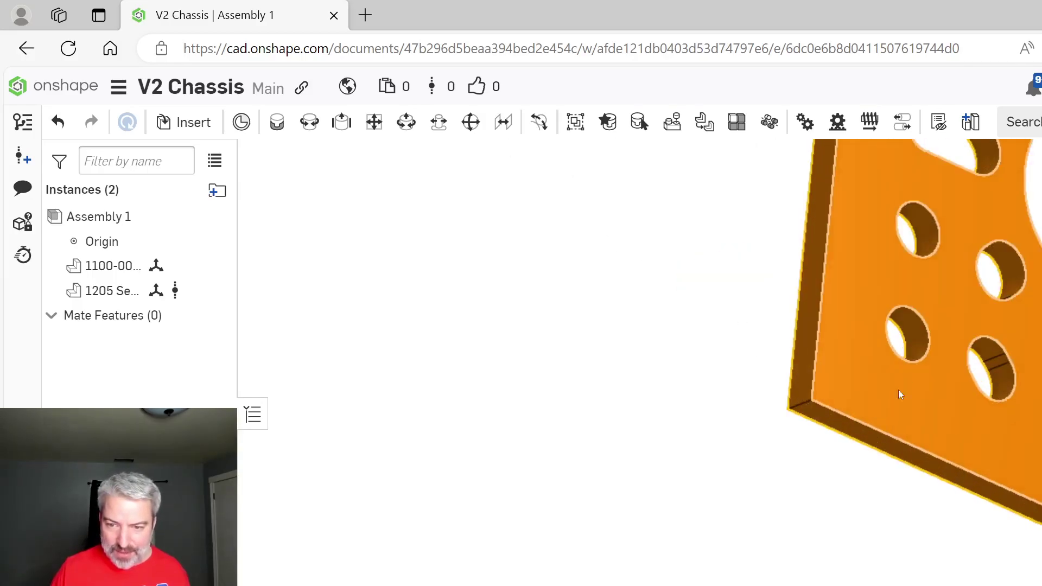
scroll(936, 347, "down", 6)
right_click_drag(574, 323, 565, 247)
middle_click_drag(565, 247, 593, 329)
scroll(505, 353, "up", 5)
scroll(505, 356, "up", 2)
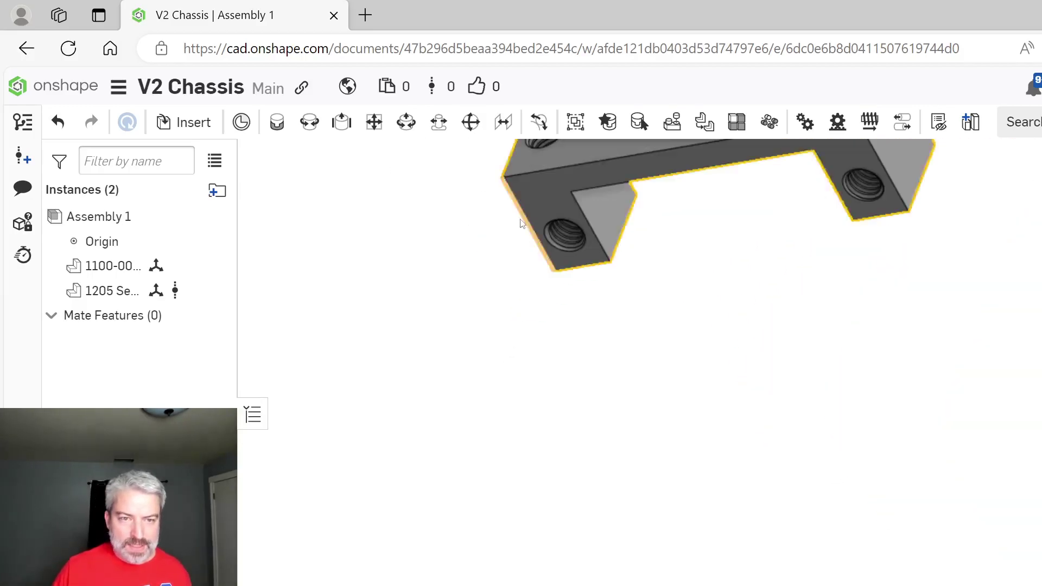
Try a Fastened mate between the dual block mount's threaded leg hole and the corner hole on the U-channel's outer side wall
left_click(277, 124)
scroll(548, 233, "up", 5)
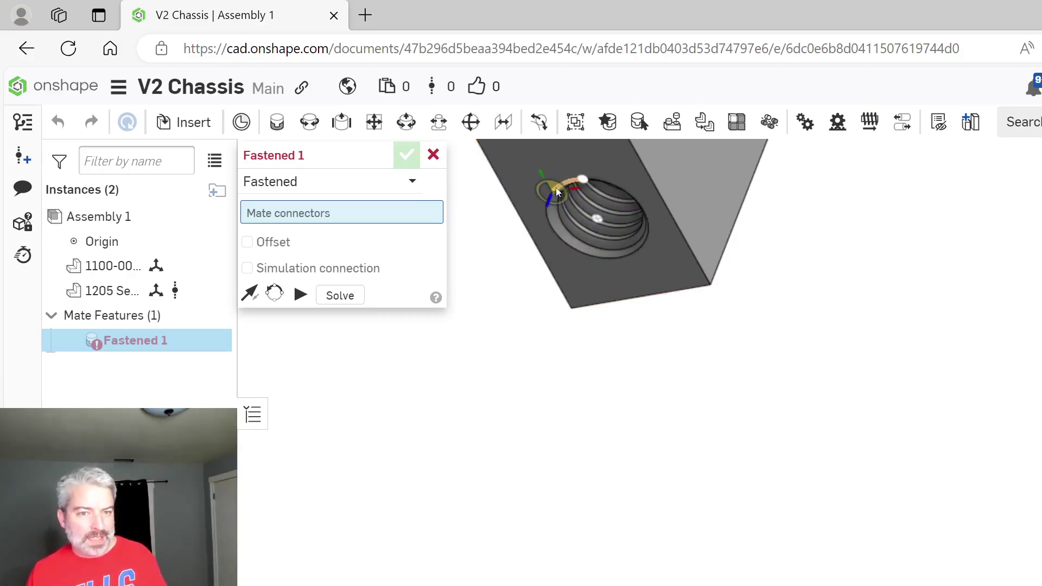
left_click(550, 225)
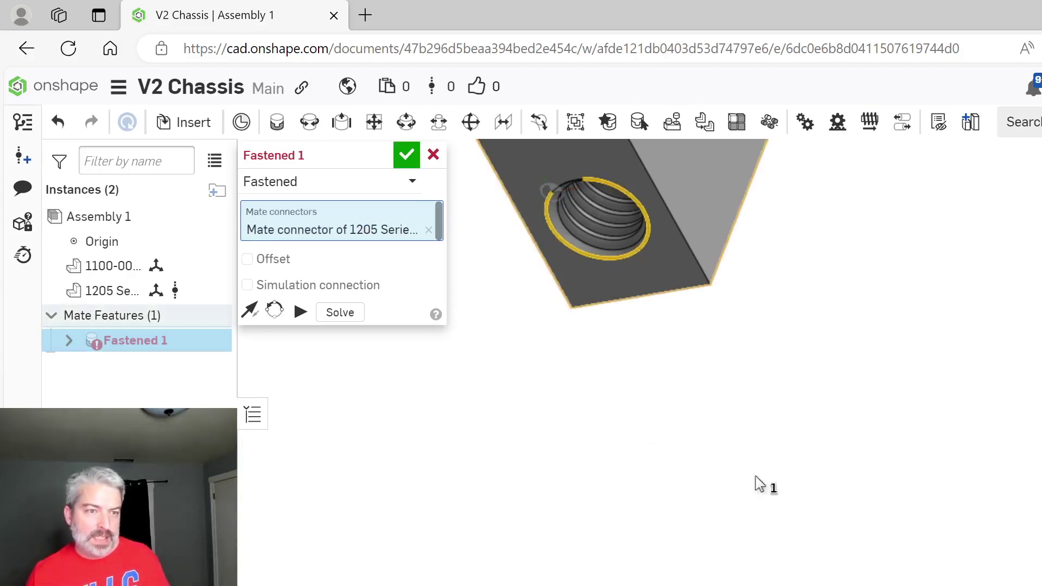
scroll(829, 478, "down", 2)
middle_click_drag(1039, 494, 675, 368)
scroll(674, 369, "down", 4)
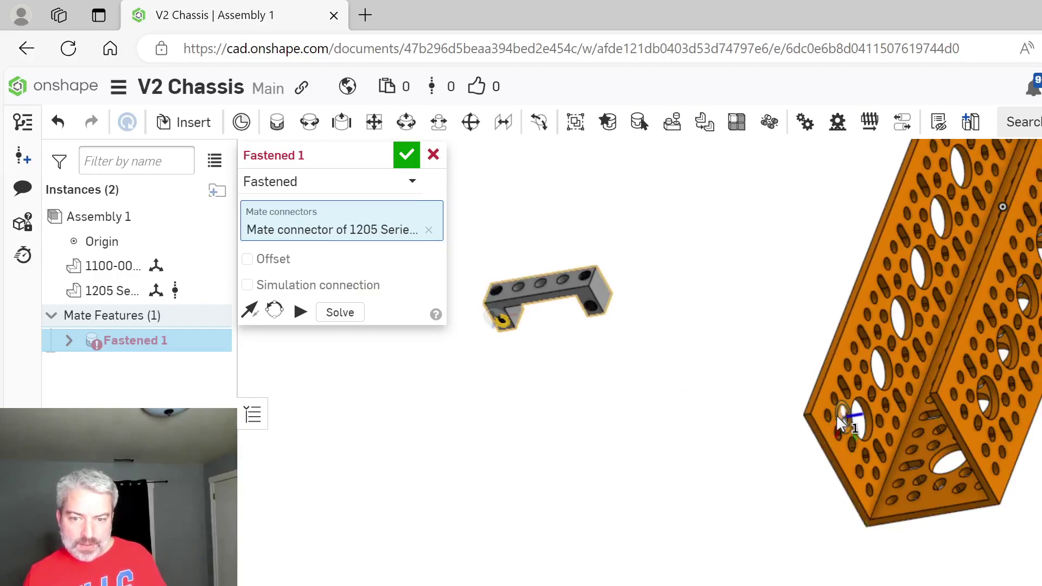
scroll(834, 415, "up", 5)
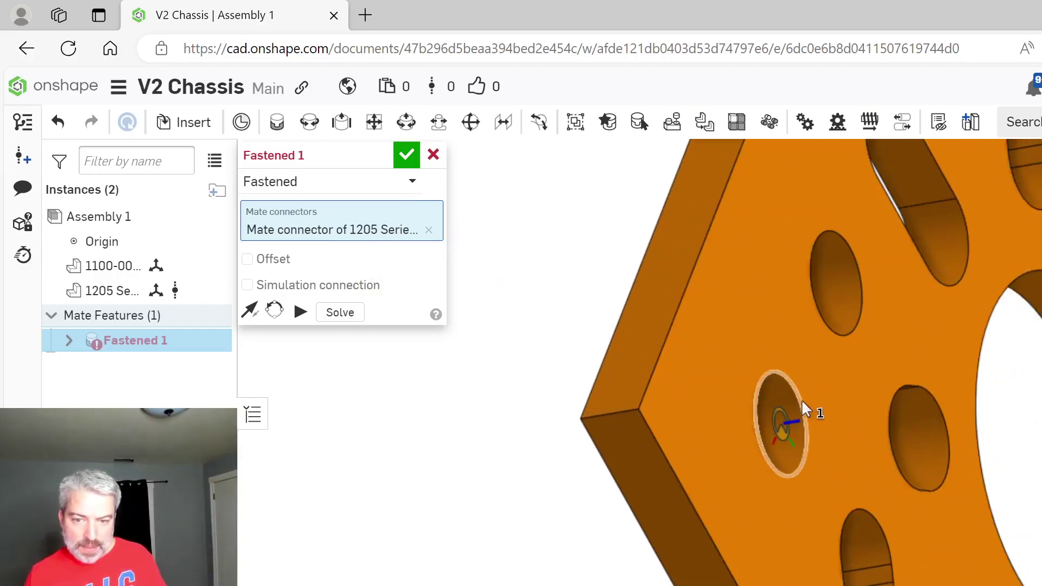
left_click(802, 402)
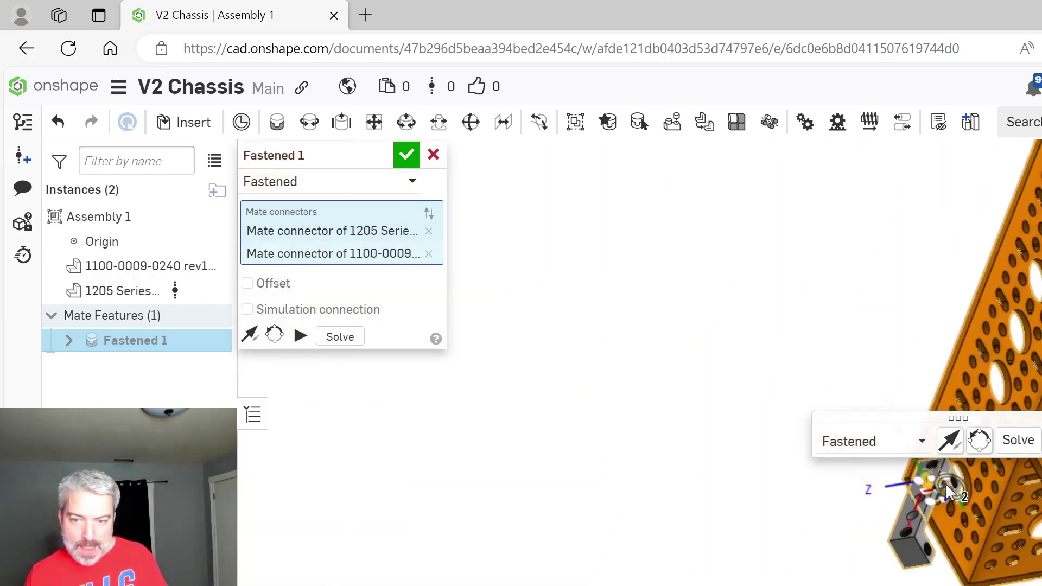
Rotate the mount a quarter turn about the mate axis, check its position on the U-channel, and discard the mate
right_click_drag(777, 526, 797, 493)
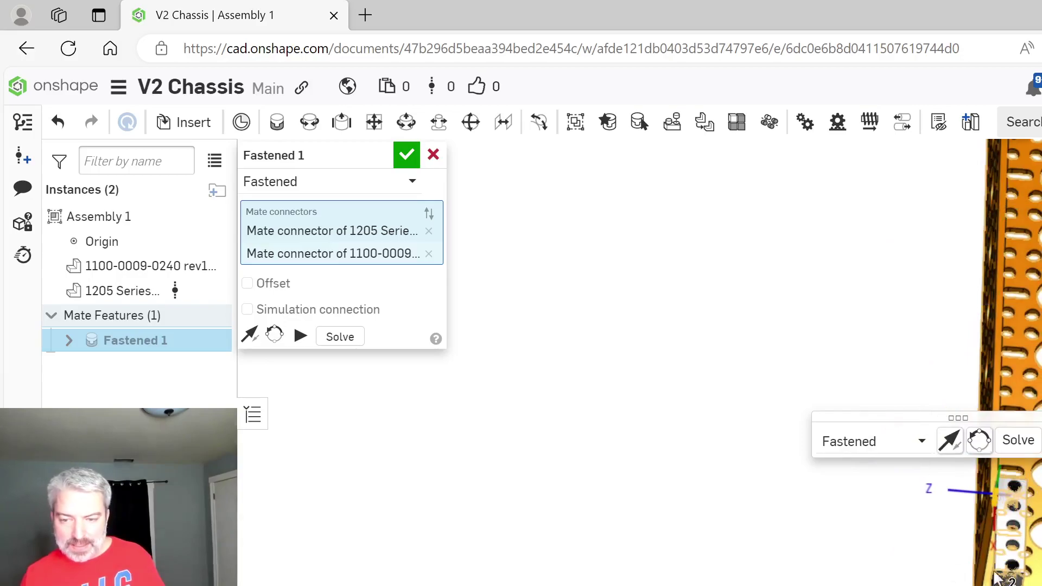
right_click_drag(893, 556, 812, 544)
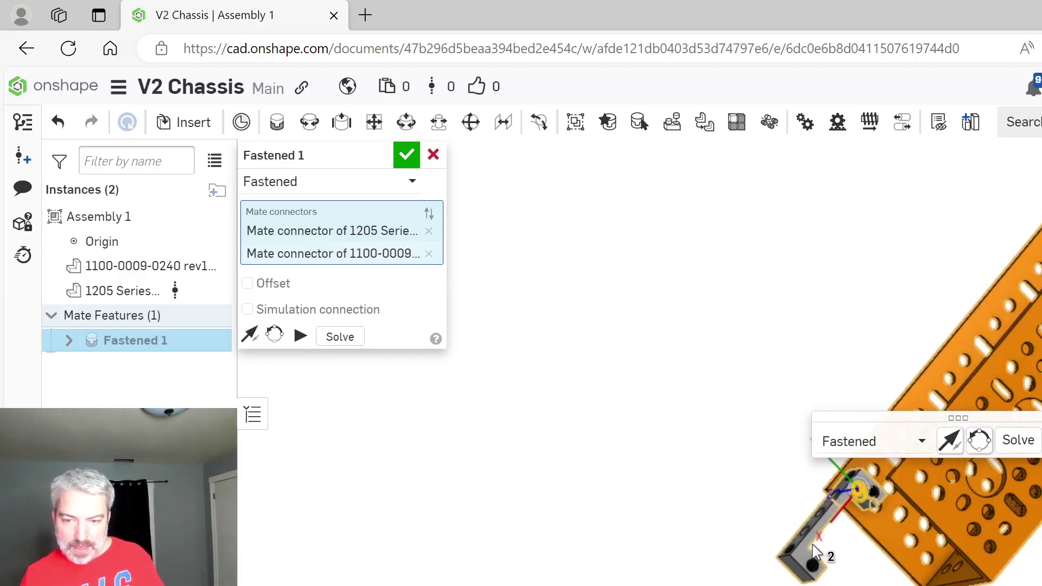
left_click(989, 441)
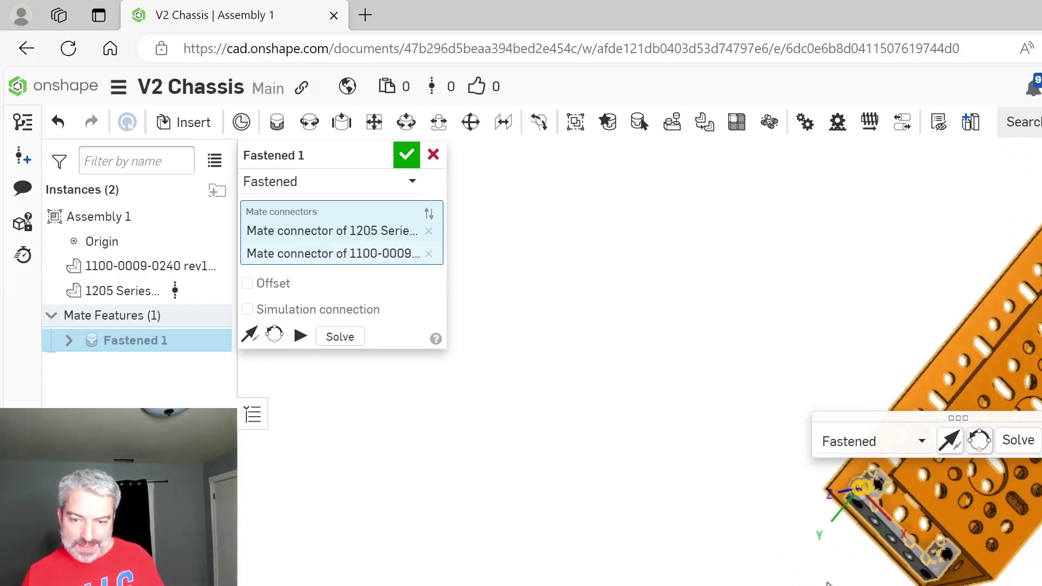
right_click_drag(826, 584, 1041, 542)
scroll(1034, 563, "up", 3)
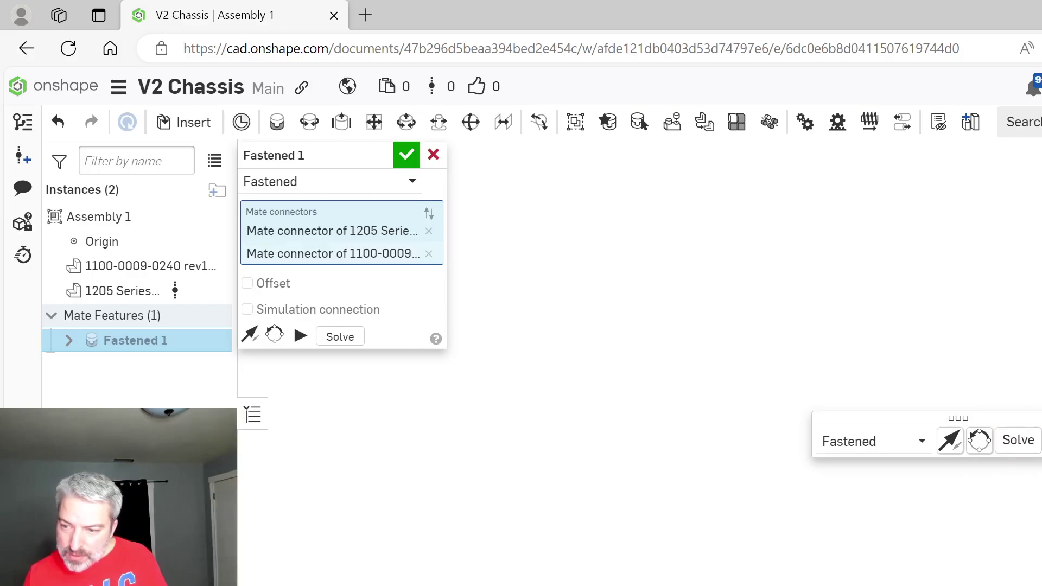
mouse_move(1041, 326)
right_mouse_down()
mouse_move(1026, 320)
mouse_move(1041, 325)
right_mouse_up()
key("Escape")
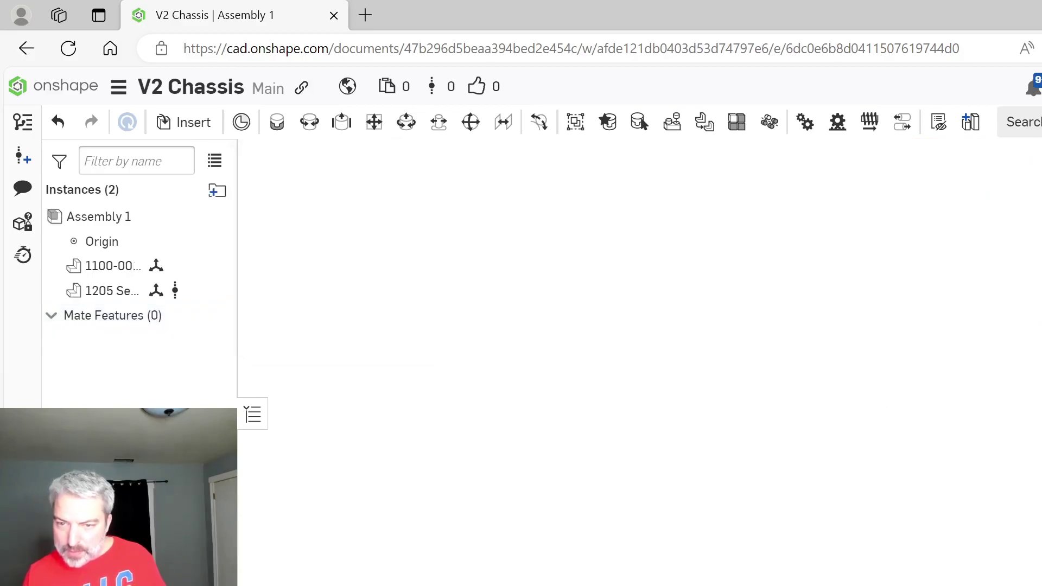
Start a new Fastened mate and select the threaded hole in the dual block mount's end leg as the first connector
scroll(1030, 506, "up", 5)
scroll(1002, 485, "up", 1)
right_click_drag(929, 318, 871, 280)
right_click_drag(912, 393, 952, 356)
scroll(913, 362, "up", 2)
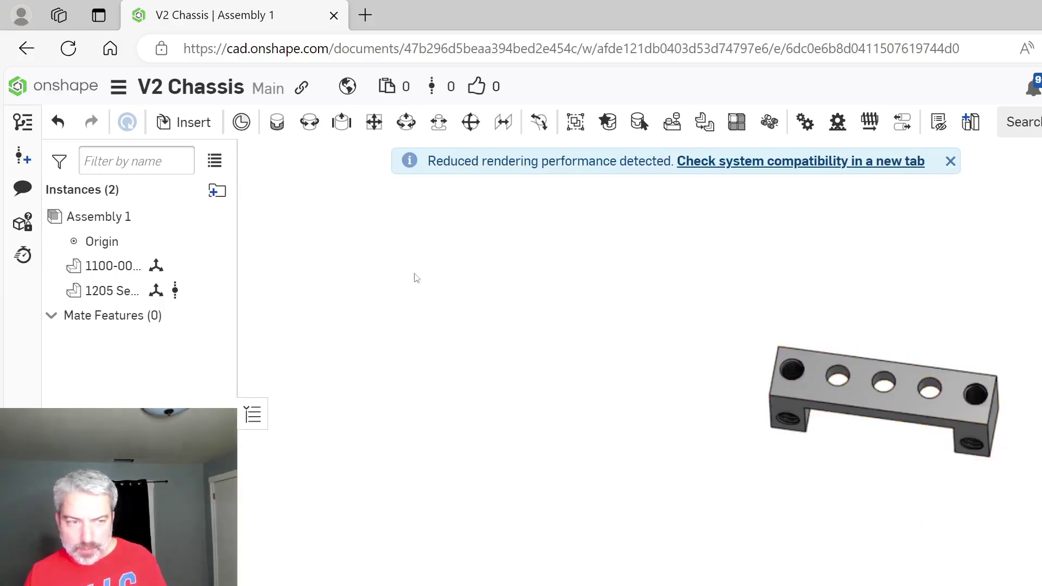
left_click(266, 121)
scroll(756, 379, "up", 3)
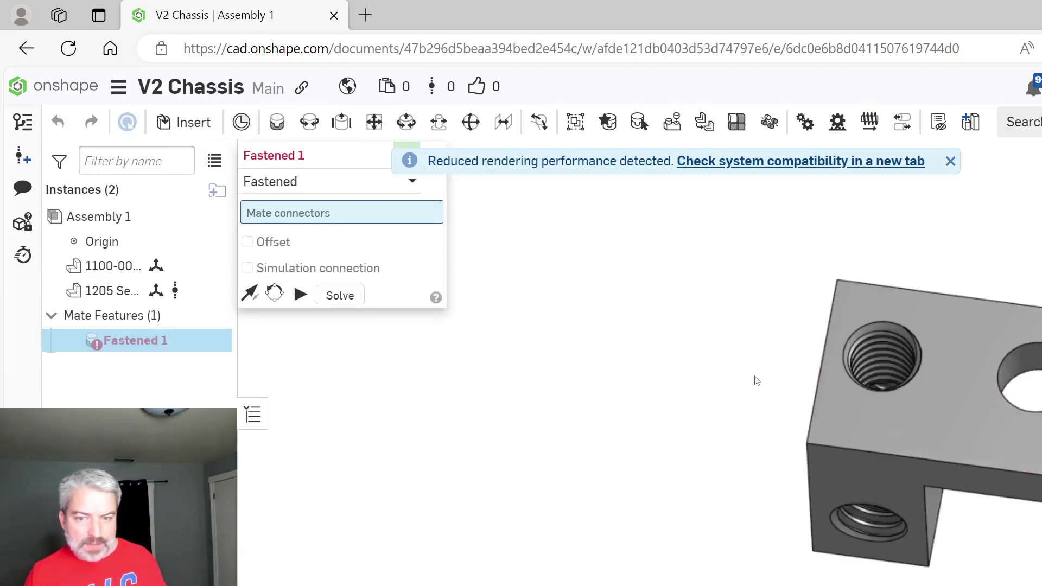
scroll(883, 510, "up", 5)
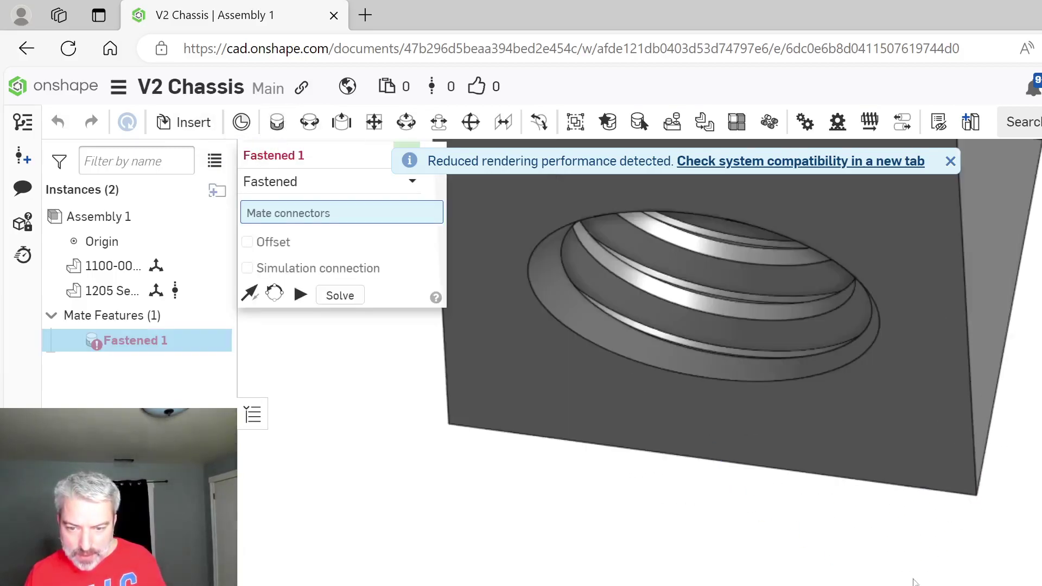
left_click(839, 371)
Mate the mount to the corner hole on the inside of the U-channel's side wall, and rotate it a quarter turn
scroll(985, 442, "down", 10)
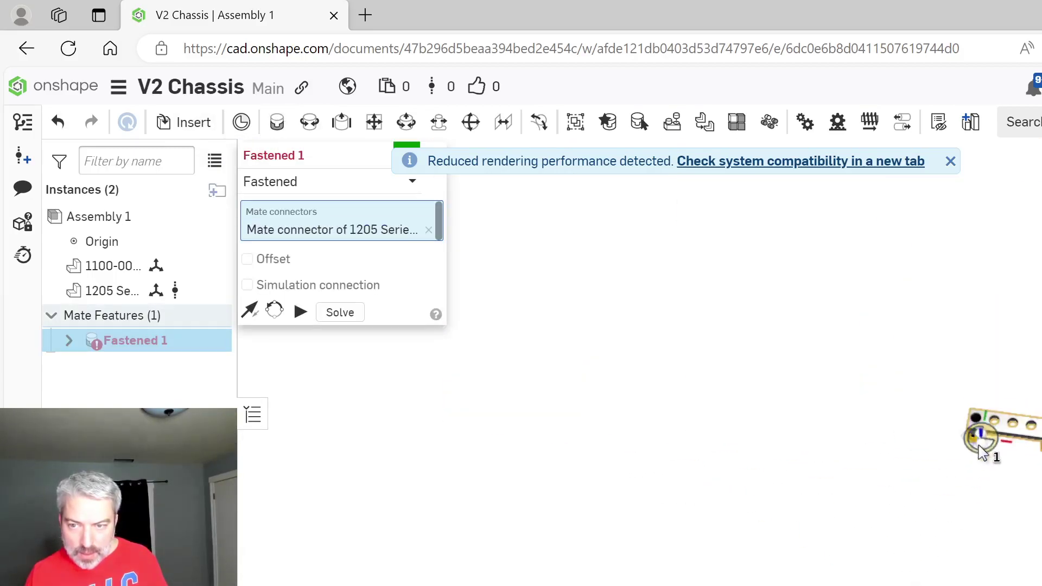
scroll(868, 434, "up", 10)
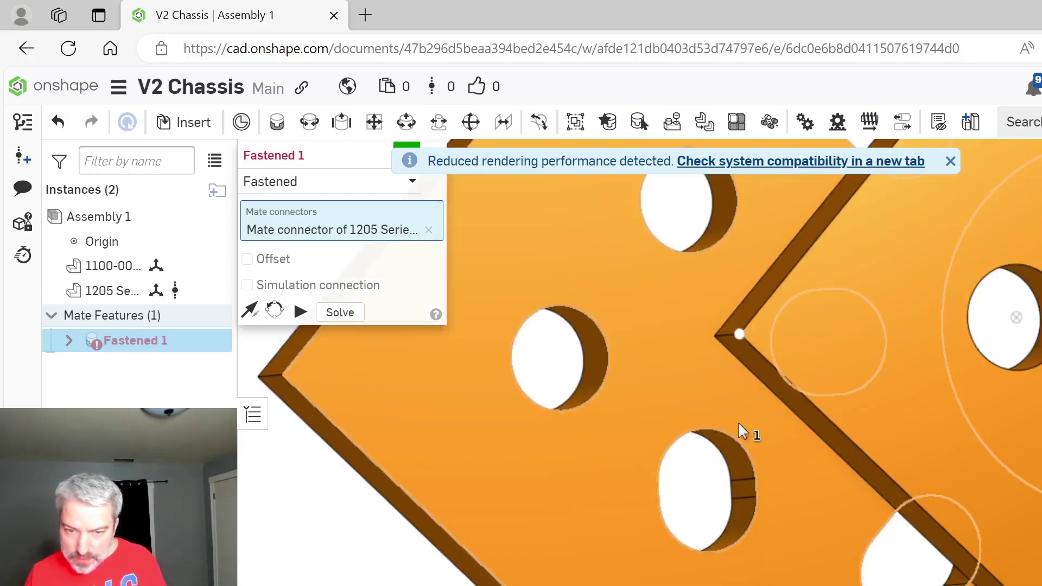
left_click(608, 357)
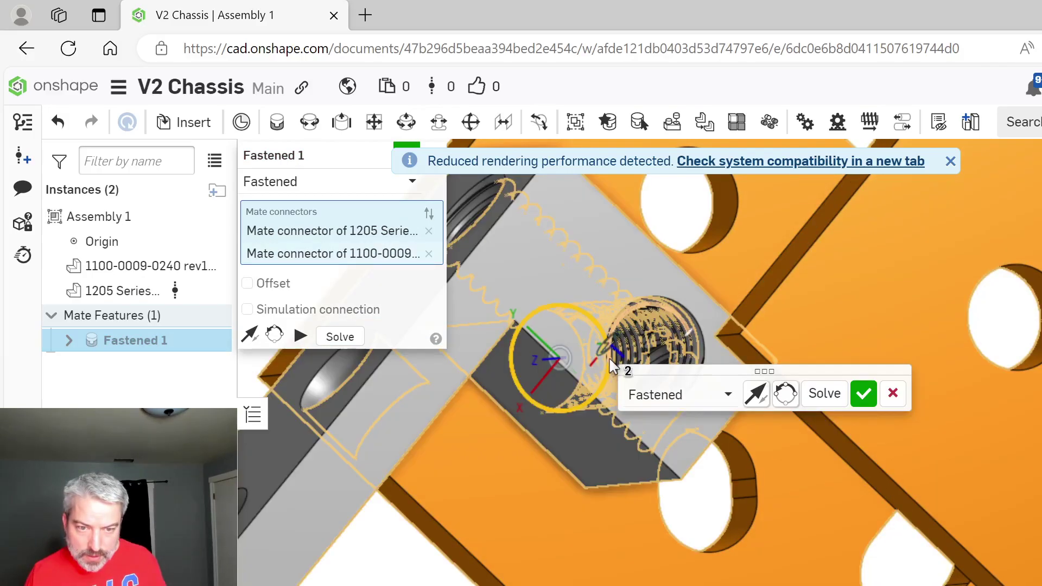
left_click(787, 395)
Inspect the dual block mount's alignment inside the end of the U-channel from several sides, and accept the Fastened mate
right_click_drag(705, 477, 814, 440)
scroll(709, 500, "up", 2)
scroll(718, 495, "down", 8)
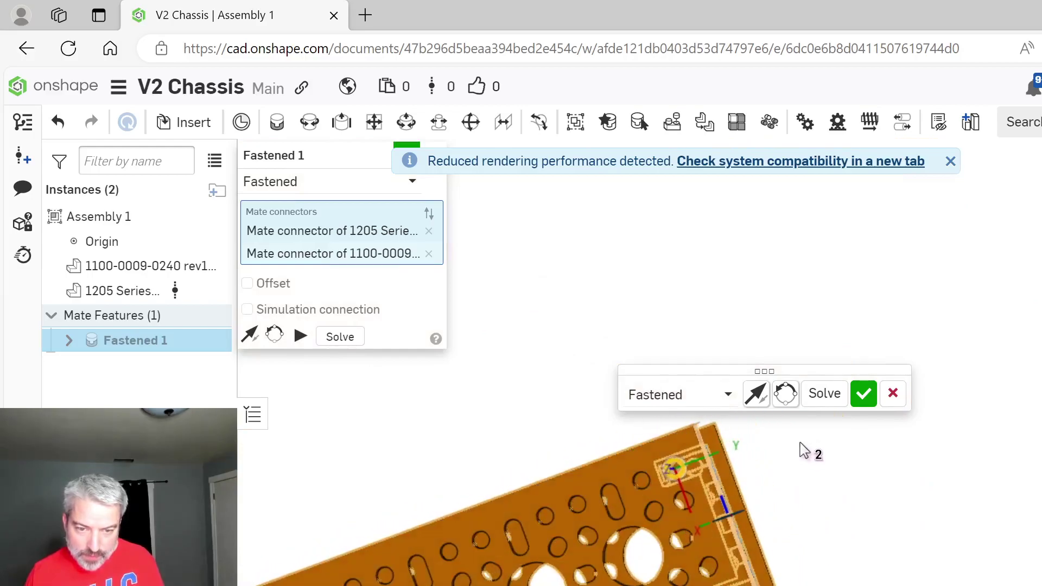
scroll(694, 477, "up", 5)
scroll(624, 432, "up", 3)
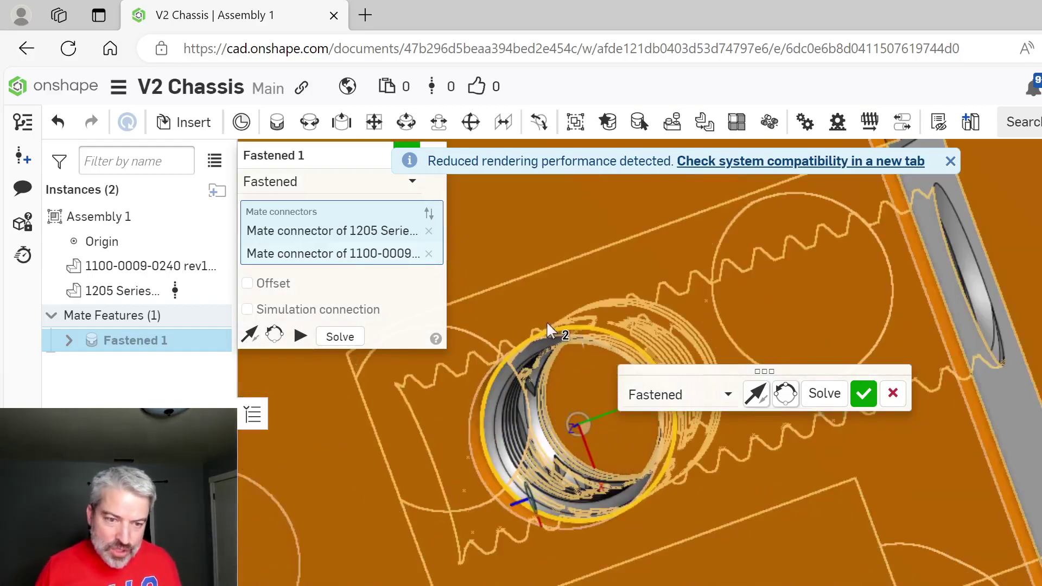
right_click_drag(846, 311, 825, 325)
scroll(957, 361, "up", 3)
scroll(956, 360, "down", 10)
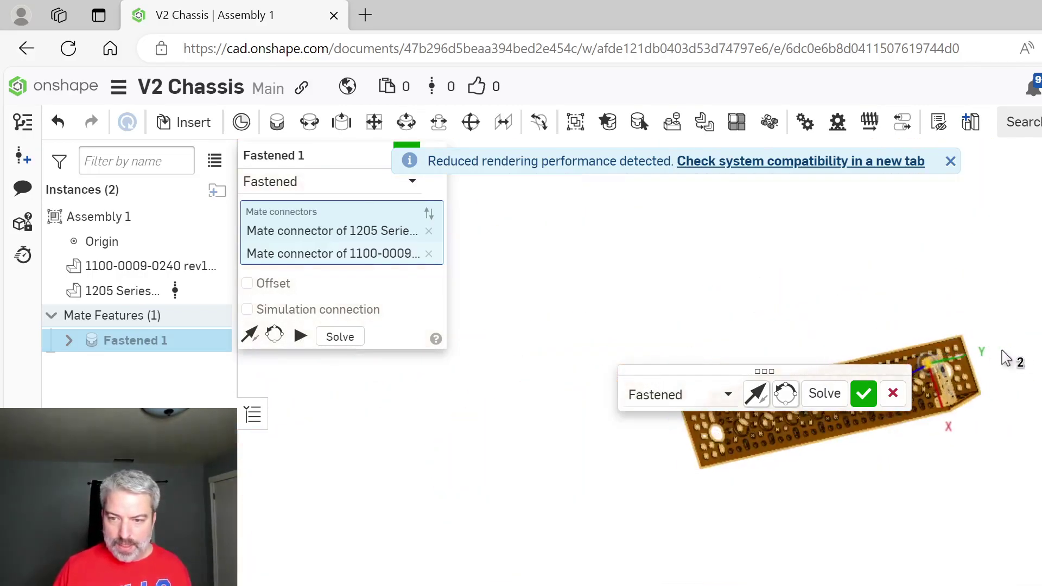
left_click_drag(820, 368, 826, 274)
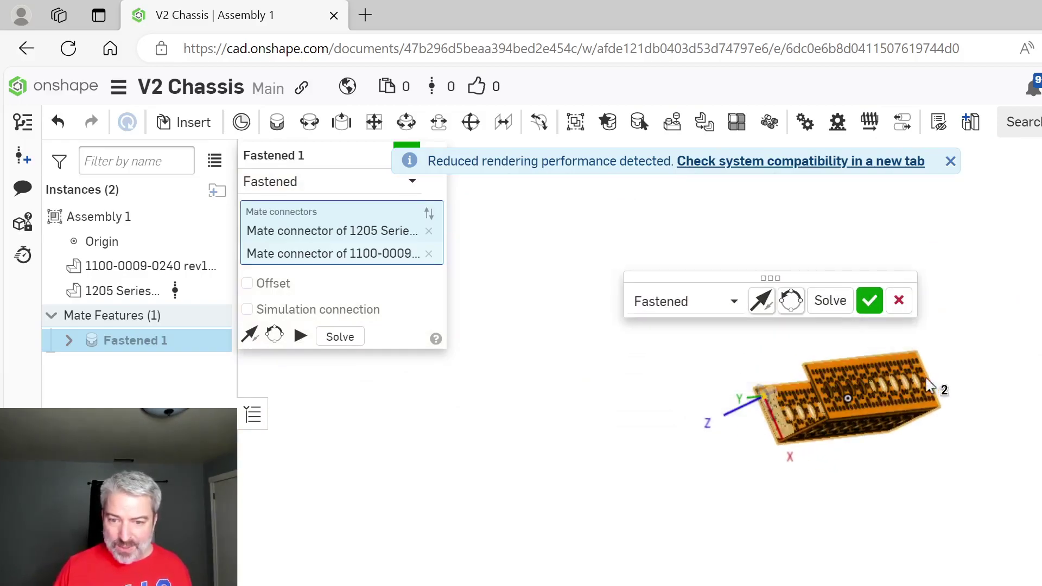
scroll(645, 380, "up", 3)
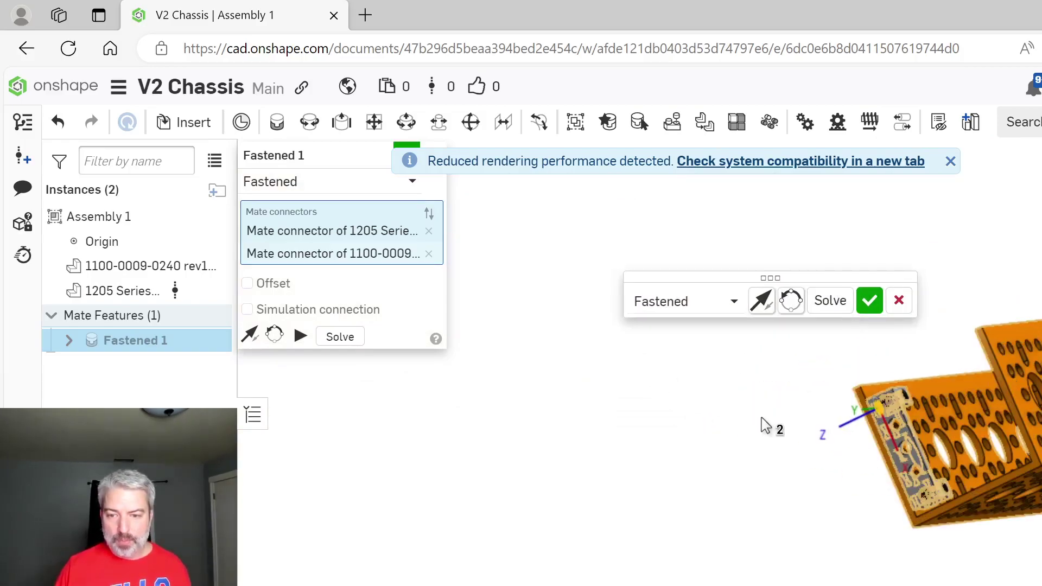
scroll(782, 440, "up", 1)
scroll(895, 476, "up", 1)
right_click_drag(915, 472, 908, 476)
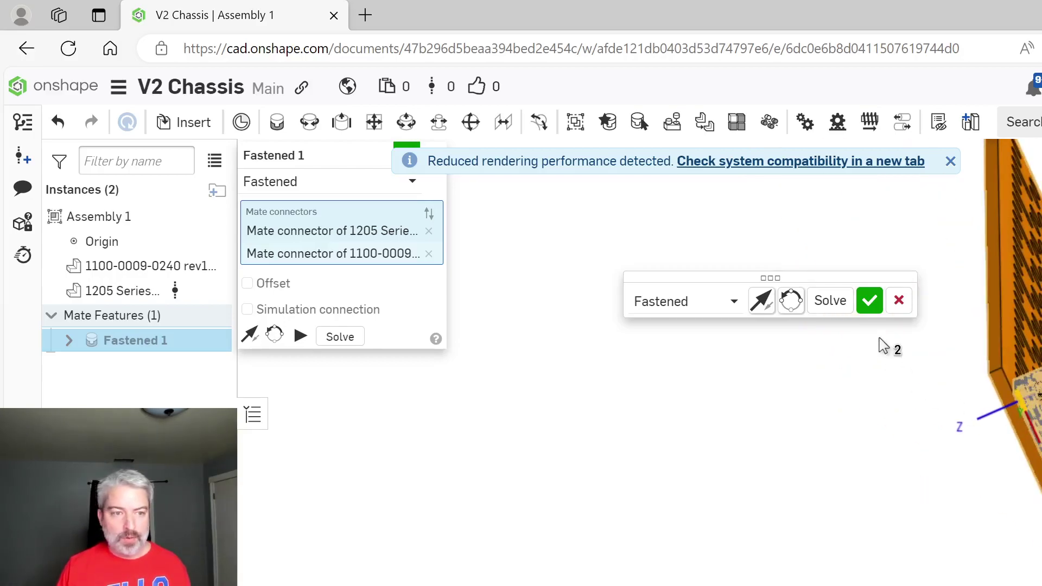
left_click(869, 300)
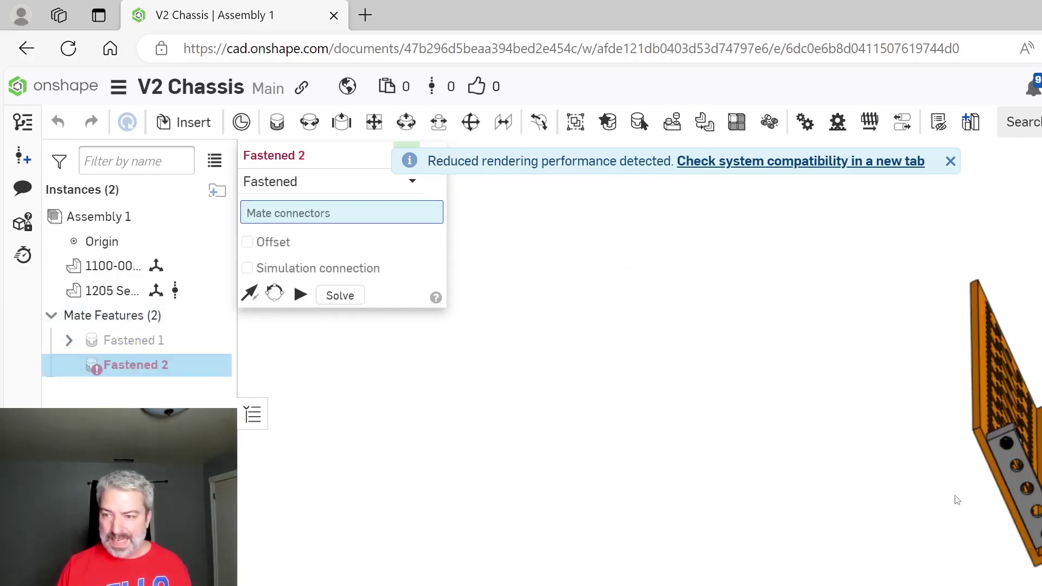
scroll(957, 500, "down", 3)
right_click_drag(956, 500, 1039, 436)
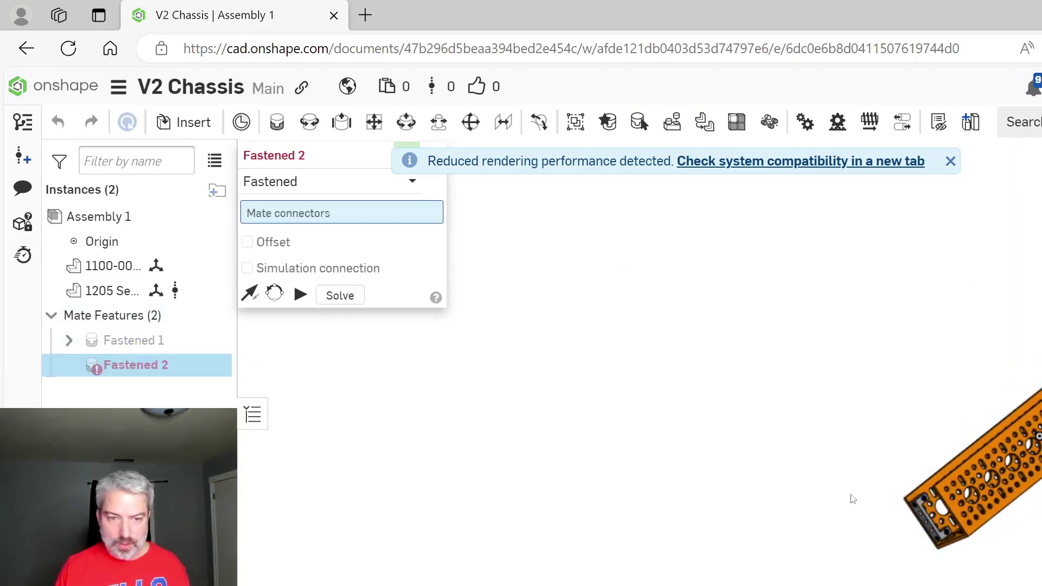
scroll(929, 517, "up", 10)
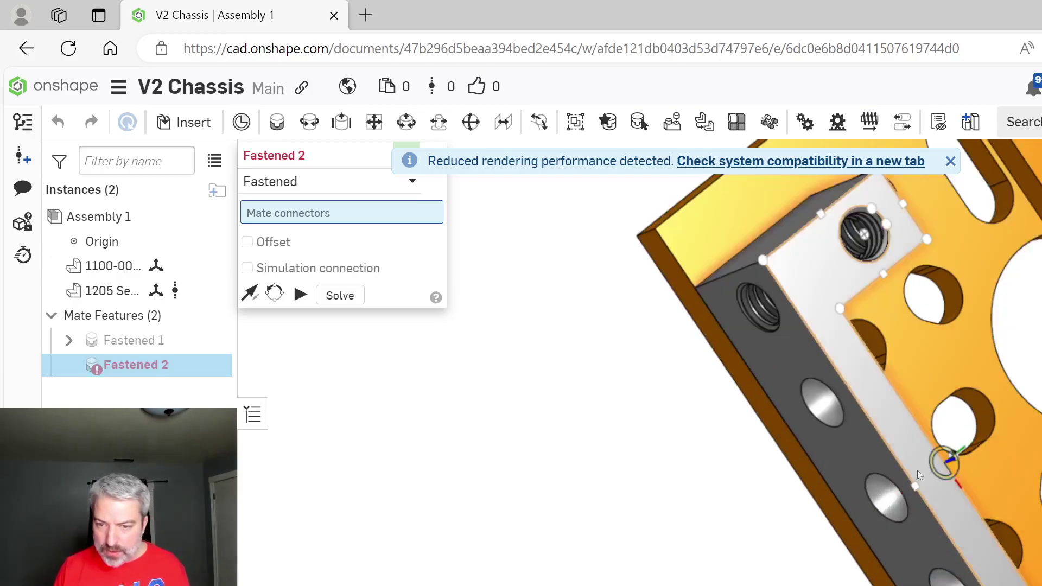
left_click(877, 453)
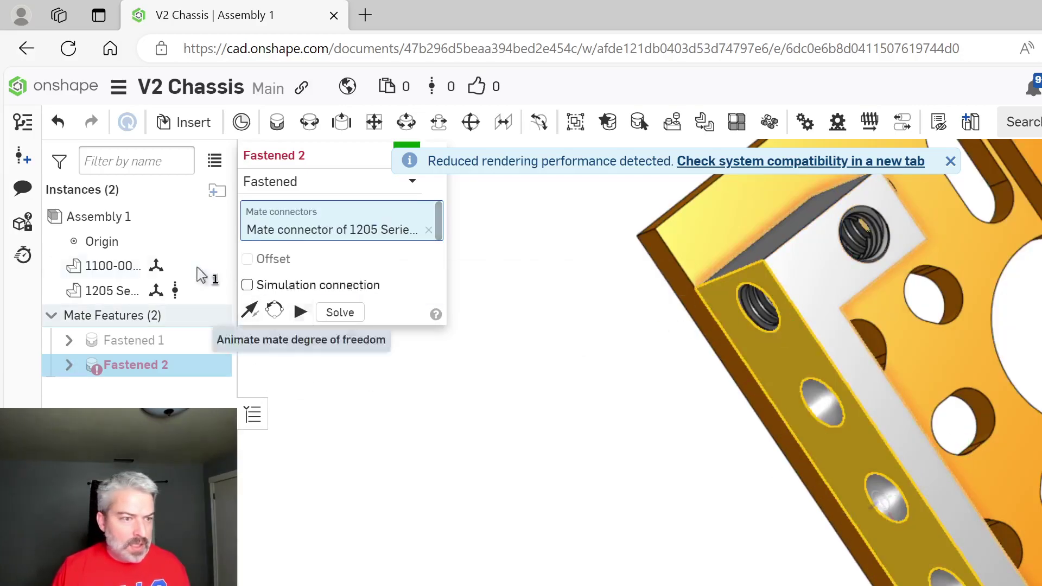
scroll(584, 508, "up", 2)
scroll(563, 491, "down", 8)
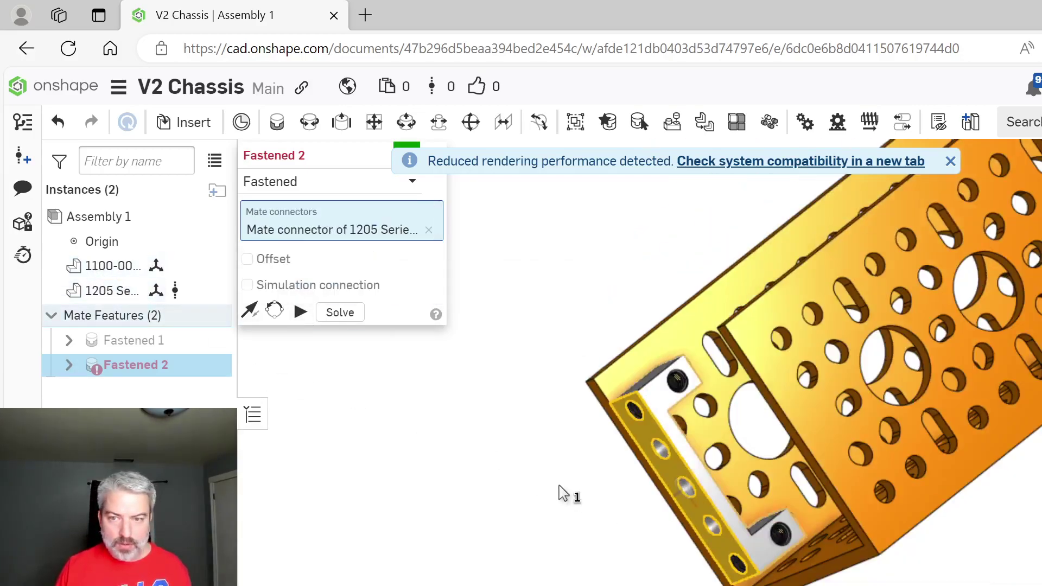
key("Escape")
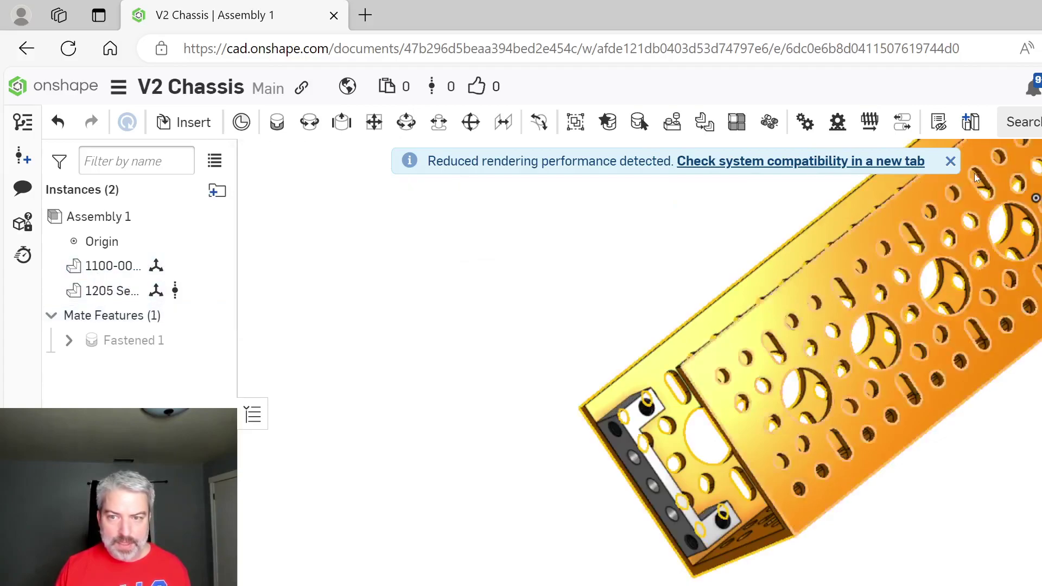
Copy the 1205 Series Dual Block Mount and paste a second instance beside the U-channel
left_click(103, 268)
left_click(101, 291)
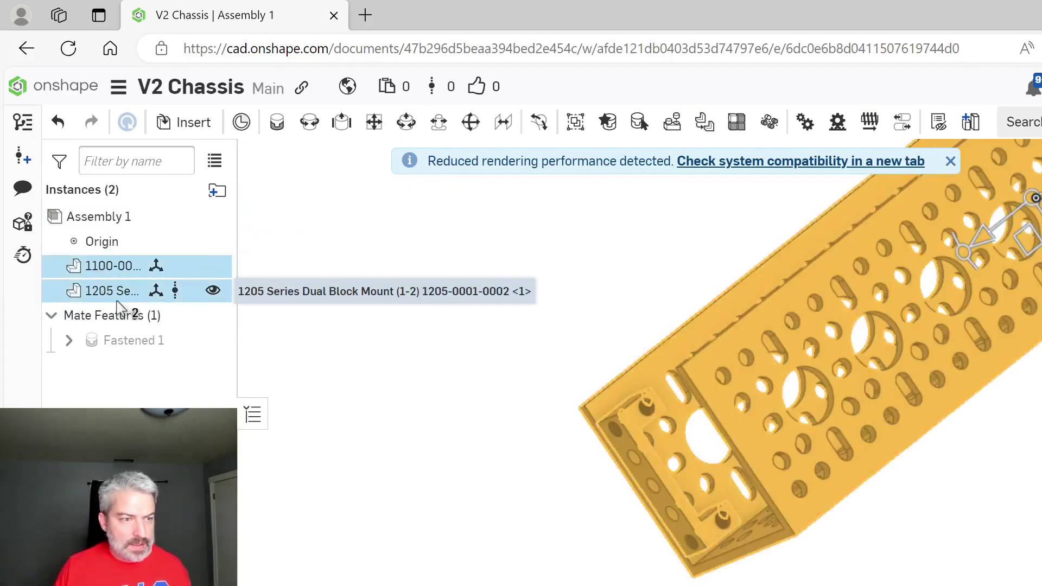
left_click(401, 434)
left_click(125, 293)
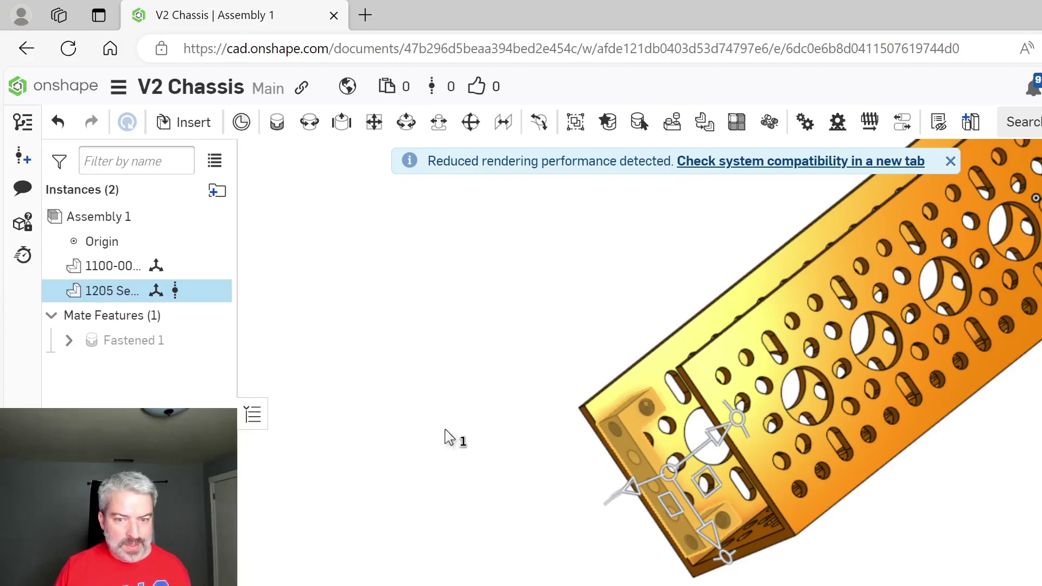
key("ctrl+v")
scroll(477, 464, "up", 3)
scroll(478, 464, "down", 4)
right_click_drag(496, 389, 511, 364)
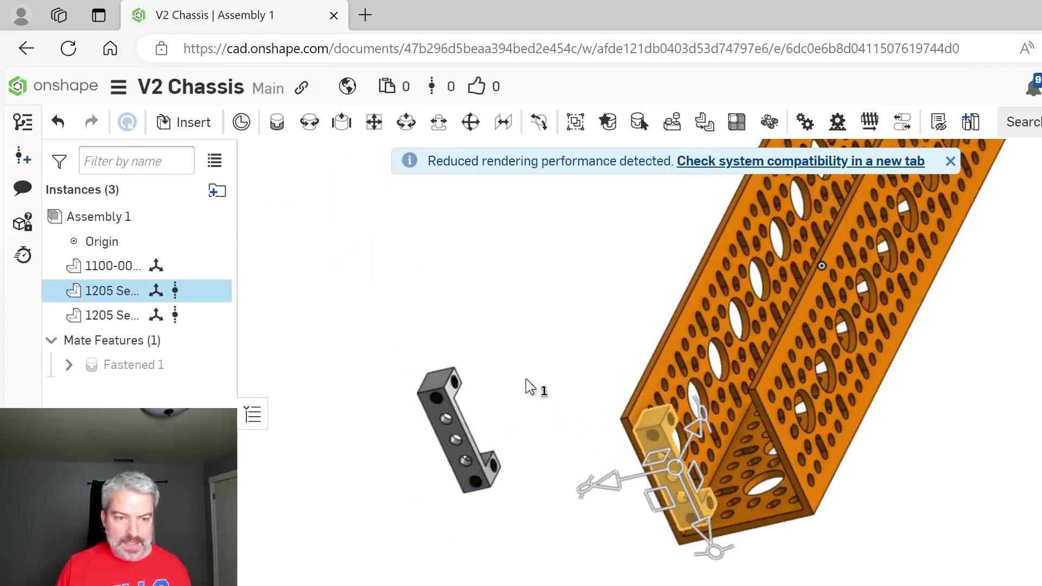
Start a Fastened mate and select the threaded hole in the end leg of the copied dual block mount as the first connector
left_click(277, 122)
scroll(496, 384, "up", 5)
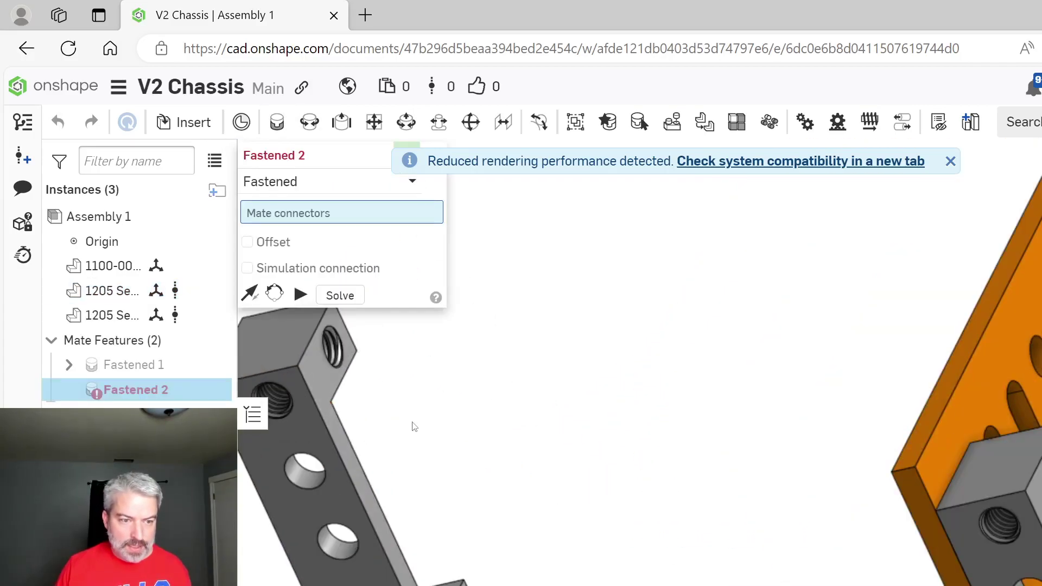
scroll(415, 426, "down", 2)
right_click_drag(429, 427, 491, 432)
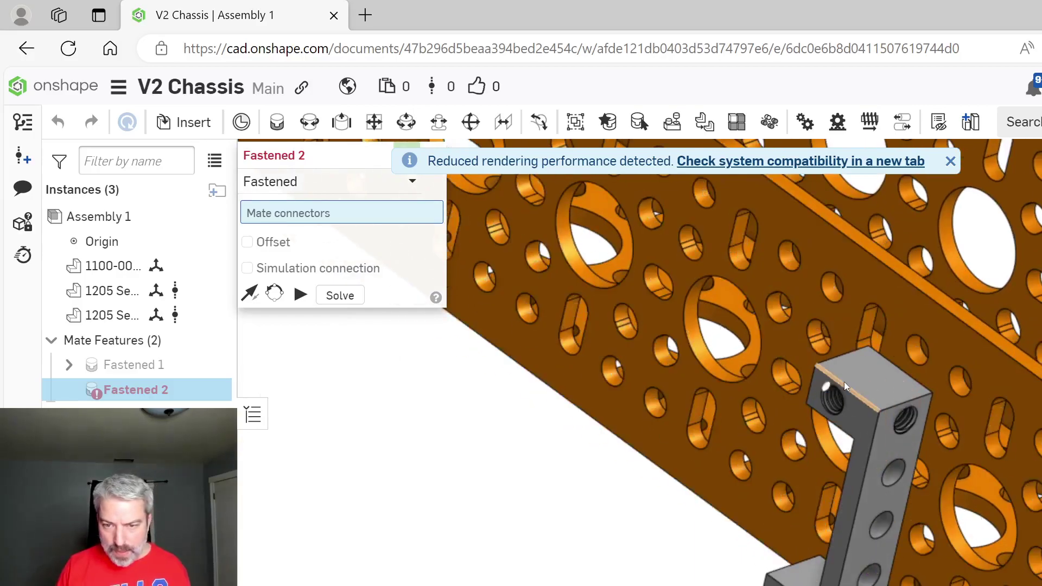
scroll(825, 386, "up", 5)
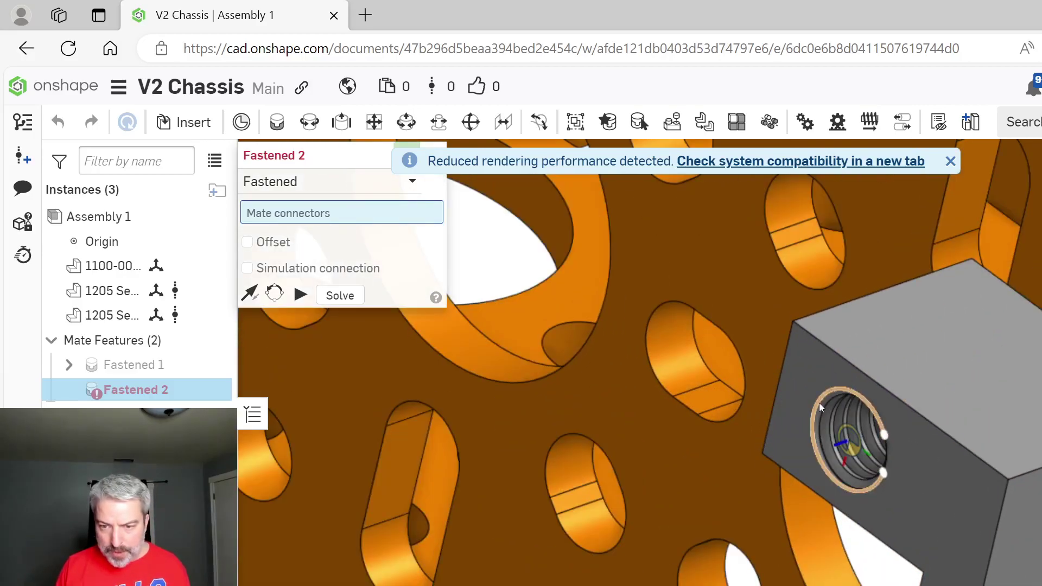
left_click(820, 404)
Select the corner hole in the U-channel's opposite side wall, at the end holding the first mount, as the second connector
scroll(678, 445, "down", 8)
right_click_drag(987, 390, 942, 391)
scroll(850, 474, "up", 5)
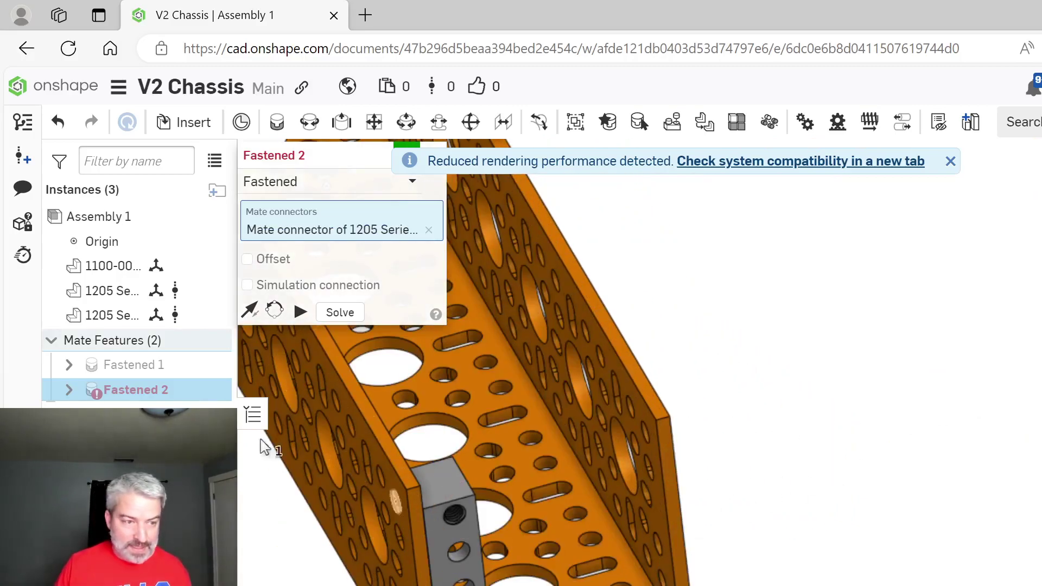
mouse_move(808, 533)
right_mouse_down()
mouse_move(825, 516)
mouse_move(797, 517)
right_mouse_up()
scroll(709, 523, "up", 5)
left_click(715, 500)
scroll(804, 509, "down", 6)
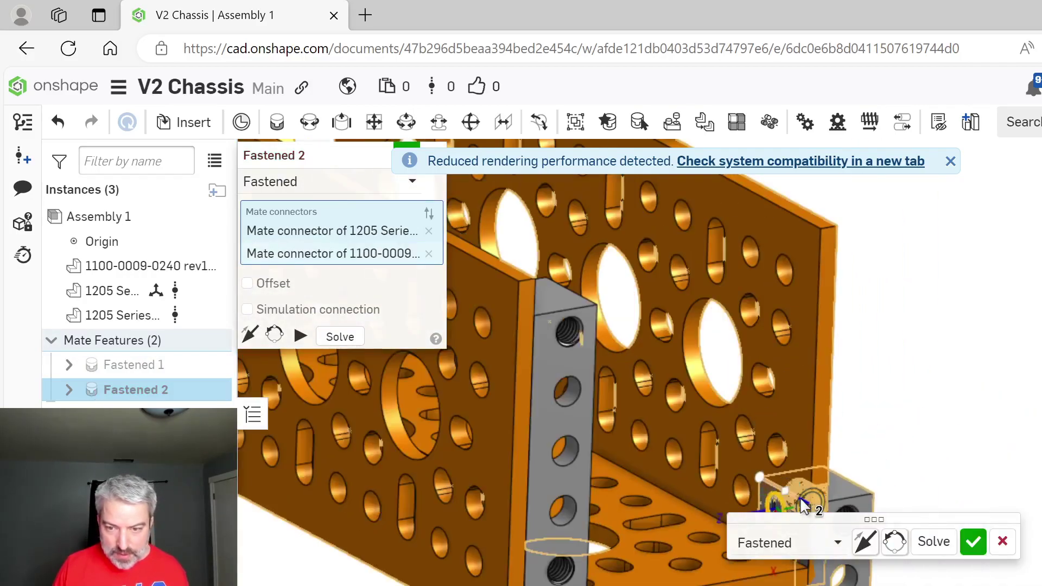
Flip the mate's primary axis so the copied mount sits on the inside of the U-channel's side wall
right_click_drag(807, 463, 974, 461)
left_click(889, 532)
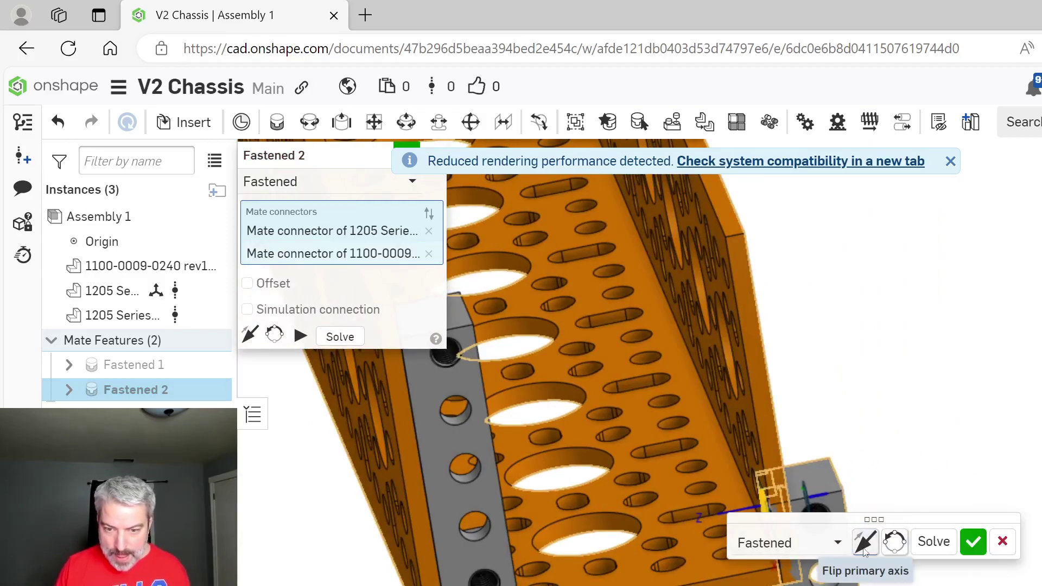
left_click(865, 549)
left_click(865, 542)
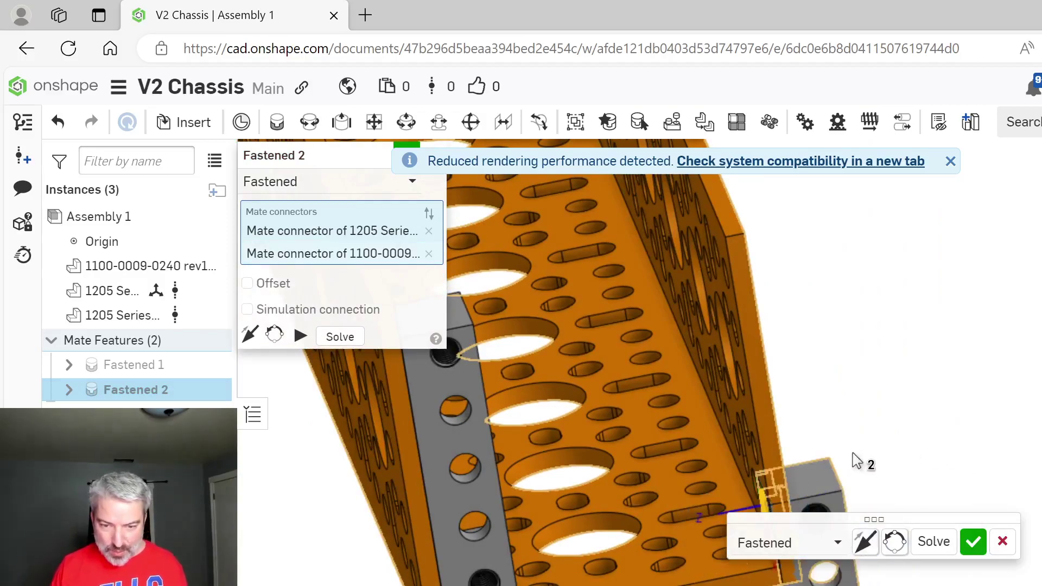
right_click_drag(867, 451, 882, 435)
right_click_drag(972, 392, 955, 478)
right_click_drag(1033, 443, 1017, 448)
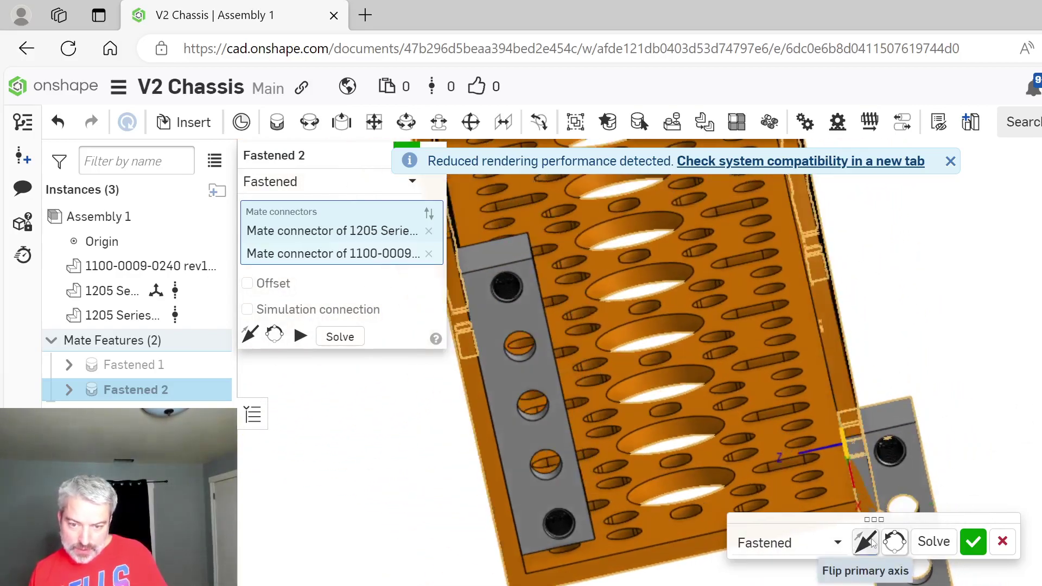
left_click(866, 541)
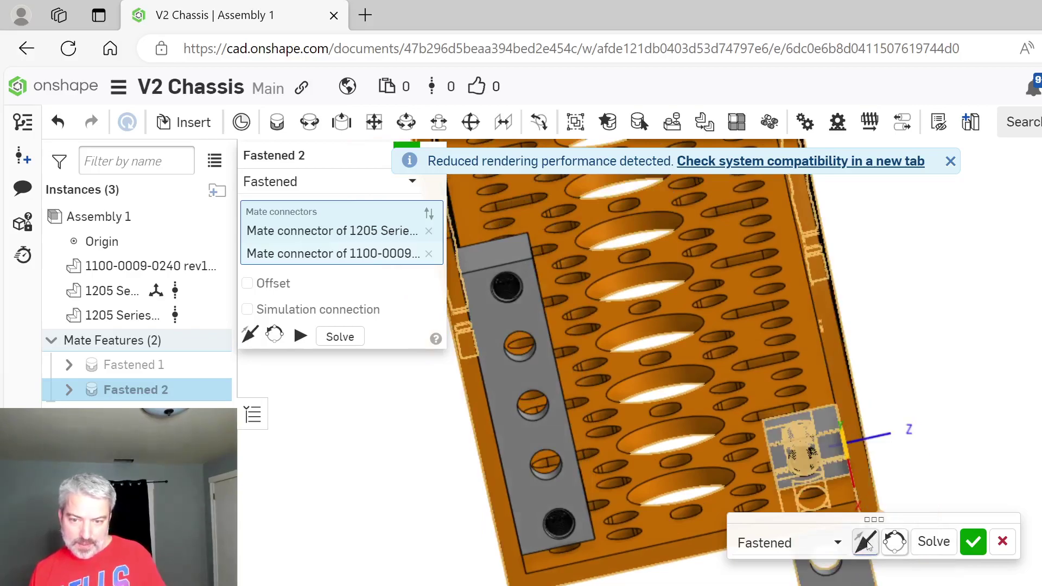
left_click(867, 541)
left_click(867, 540)
Rotate the copied mount a half turn about the mate axis to line up with the wall's end holes, and accept the mate
right_click_drag(1010, 446, 787, 488)
left_click(894, 543)
left_click(895, 544)
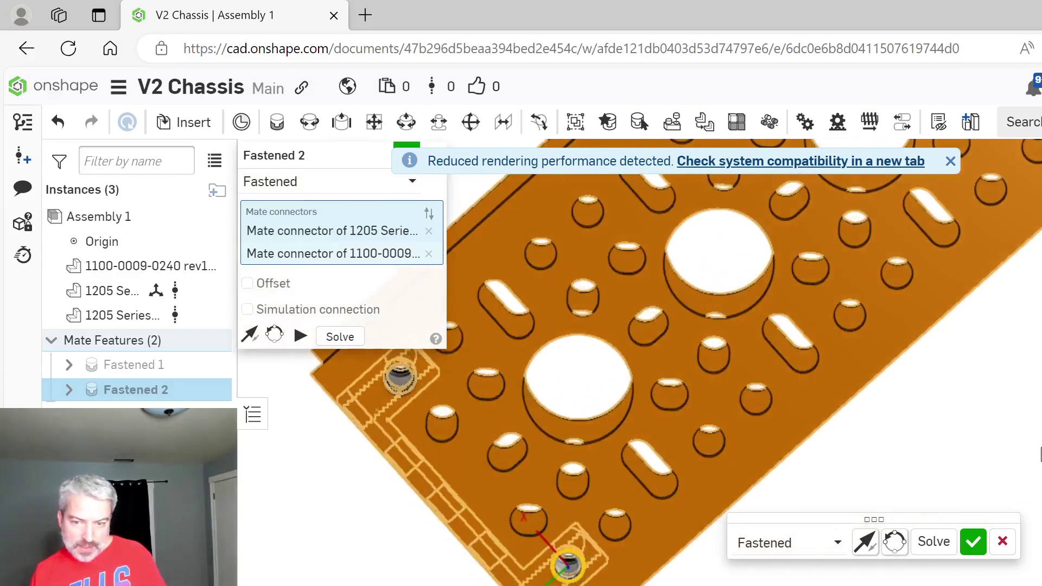
left_click(972, 542)
scroll(949, 456, "down", 8)
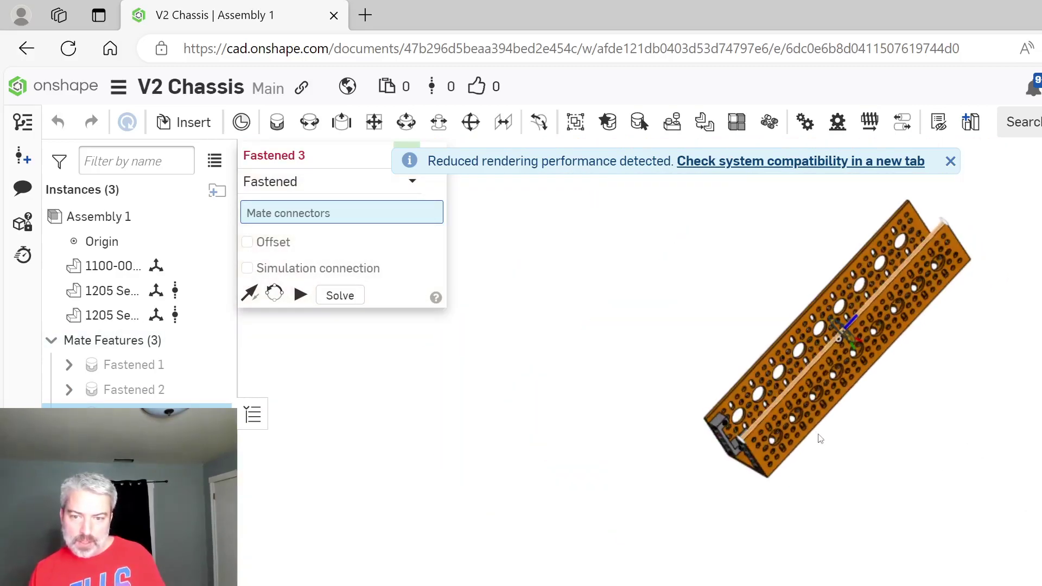
right_click_drag(820, 435, 880, 441)
scroll(813, 448, "up", 2)
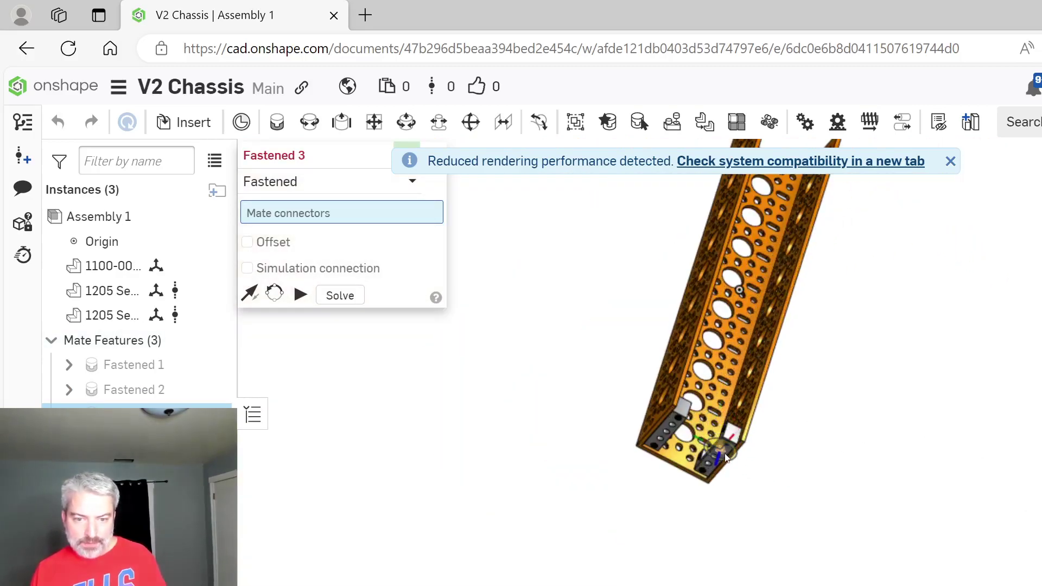
left_click(727, 458)
left_click(735, 434)
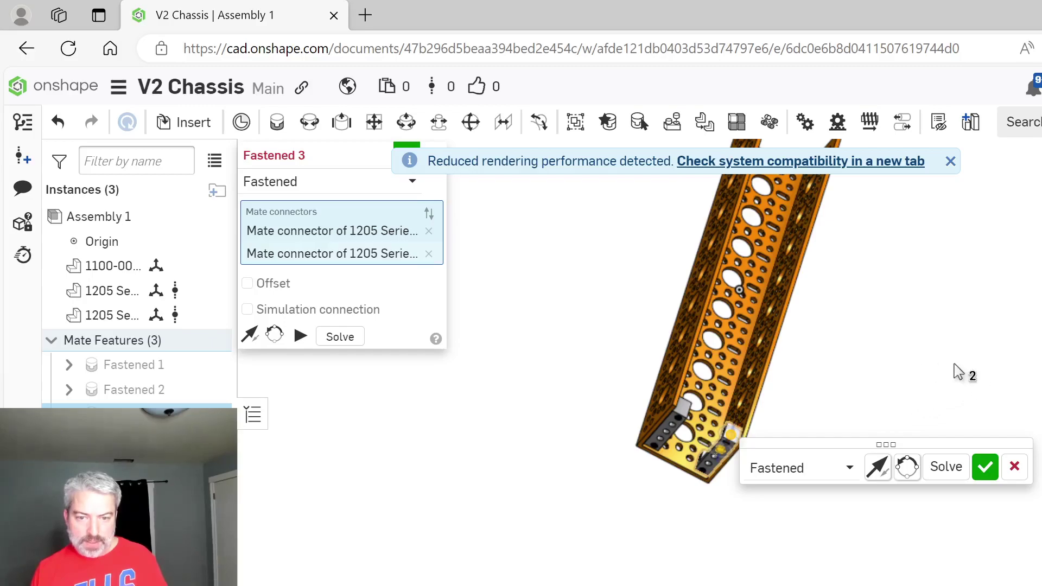
left_click(1014, 466)
Copy the second dual block mount and paste two more instances beside the U-channel
left_click(117, 316)
key("ctrl+c")
key("ctrl+v")
key("ctrl+f")
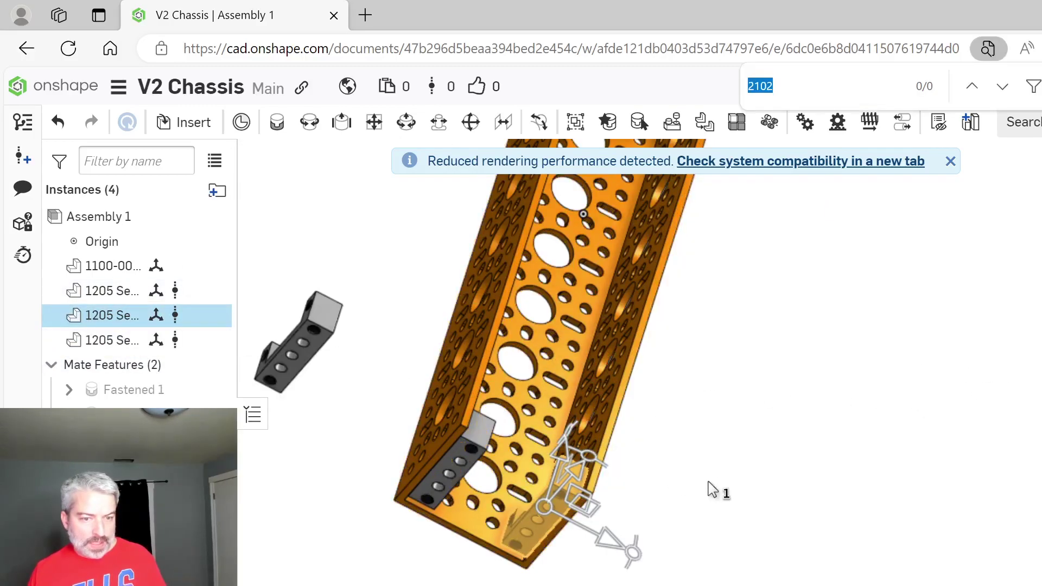
left_click(272, 357)
scroll(431, 361, "up", 2)
scroll(426, 353, "down", 6)
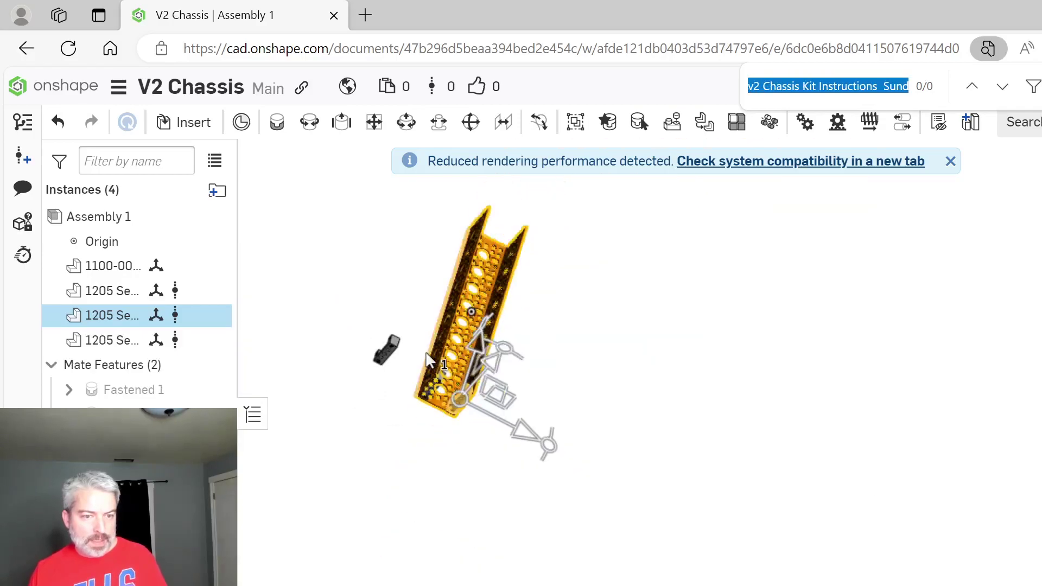
left_click(727, 399)
scroll(326, 369, "up", 3)
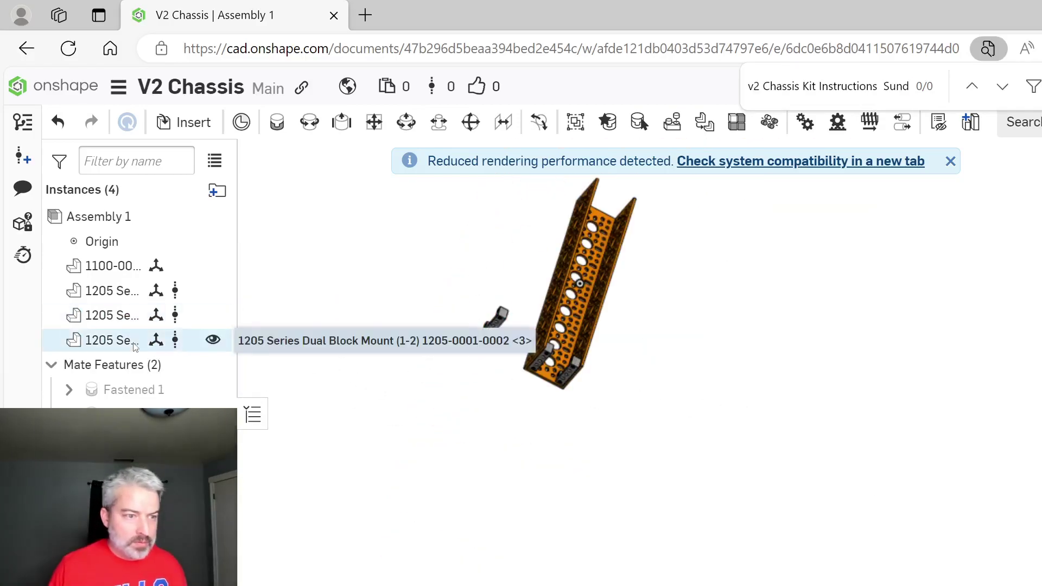
key("ctrl+v")
left_click(442, 305)
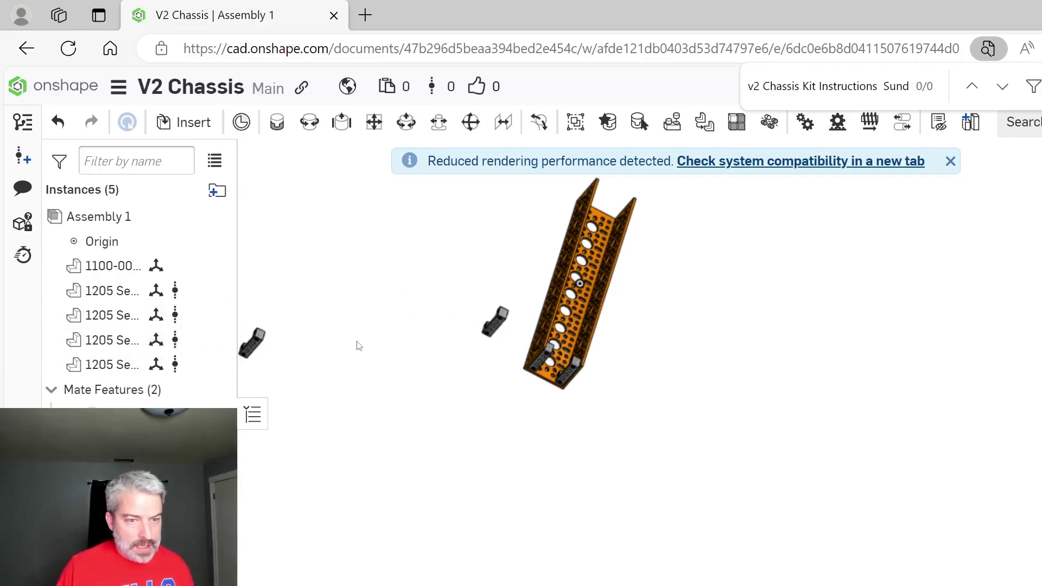
Start a Fastened mate and select the end-leg threaded hole of the loose mount nearest the U-channel as the first connector
scroll(560, 302, "up", 5)
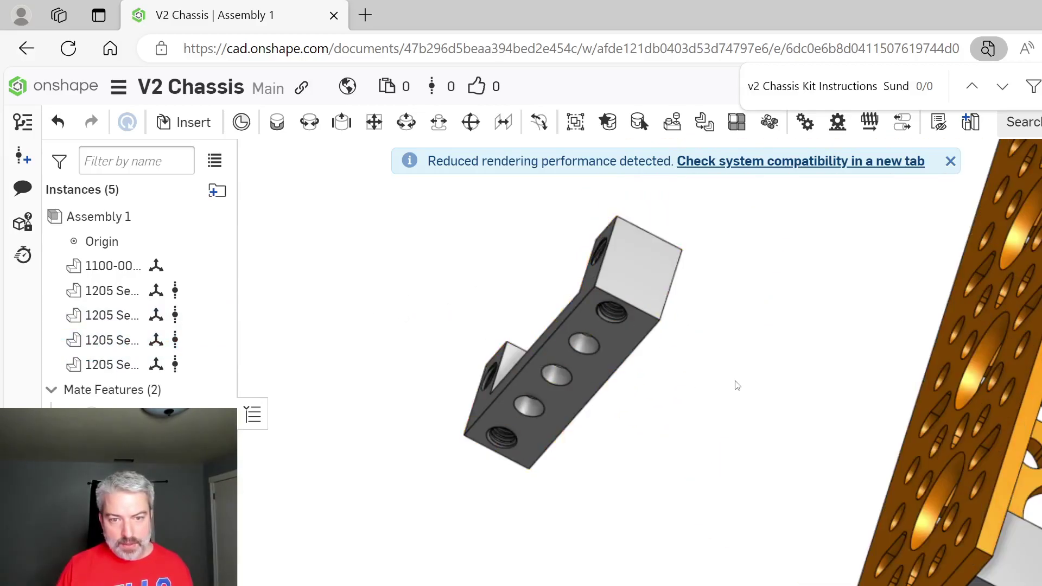
right_click_drag(737, 380, 711, 374)
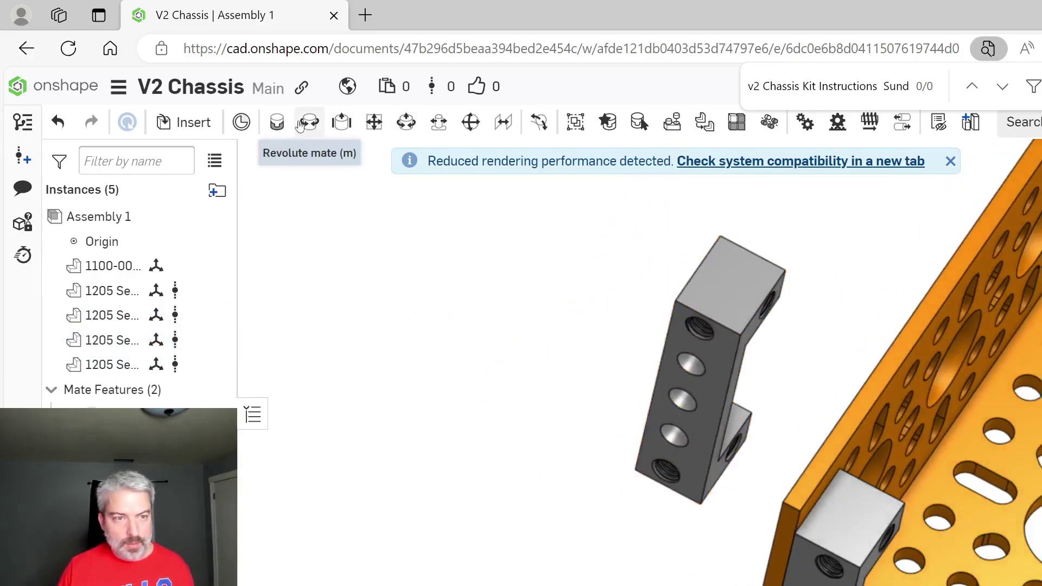
left_click(277, 122)
scroll(778, 298, "up", 8)
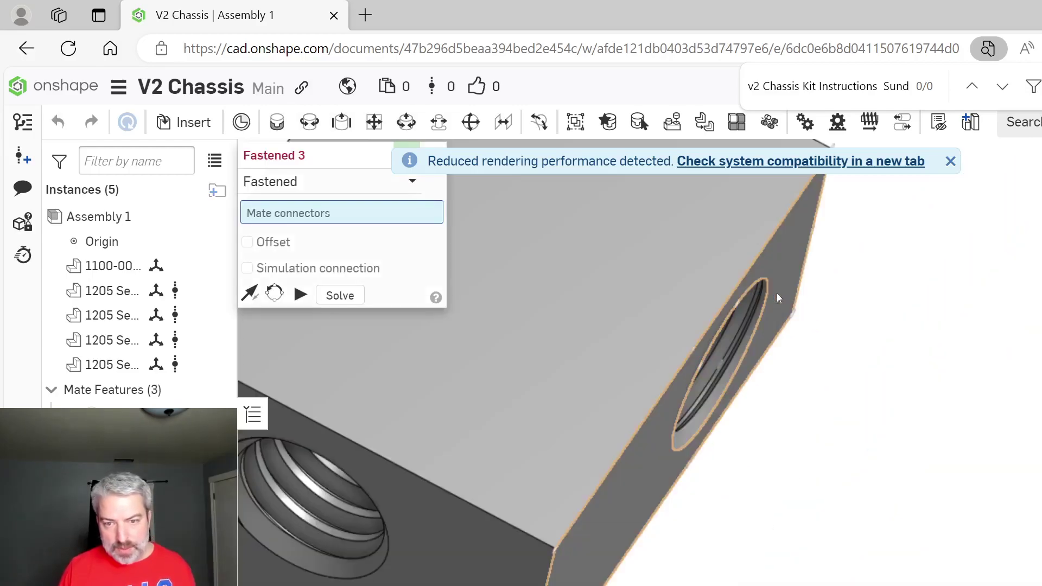
left_click(745, 269)
Mate that mount to the corner hole at the U-channel's empty end, flipped to the inside of the side wall
scroll(745, 269, "down", 5)
scroll(932, 318, "down", 8)
right_click_drag(988, 297, 968, 326)
scroll(1004, 347, "up", 6)
scroll(1004, 348, "down", 8)
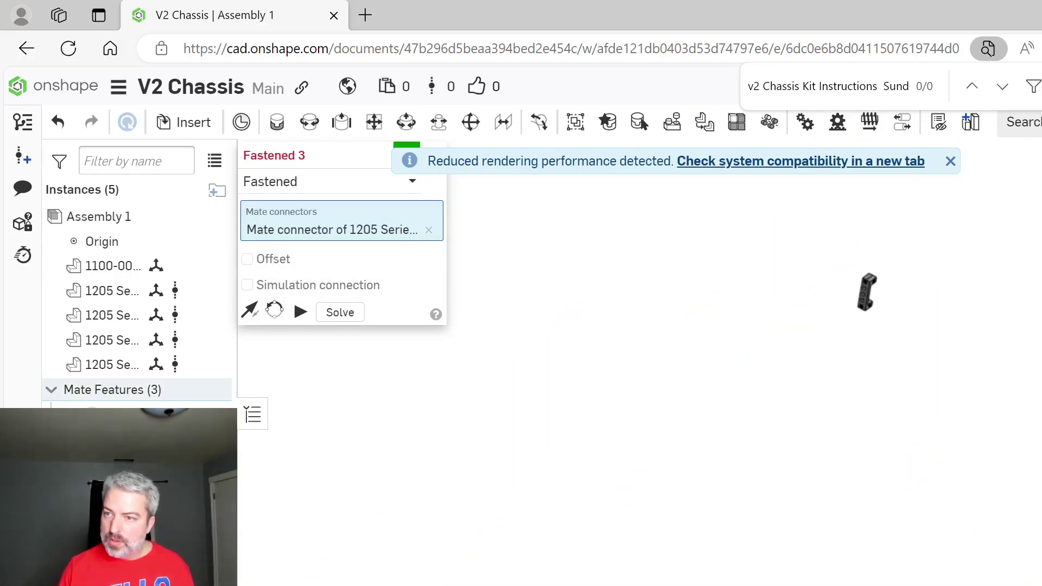
scroll(987, 326, "up", 6)
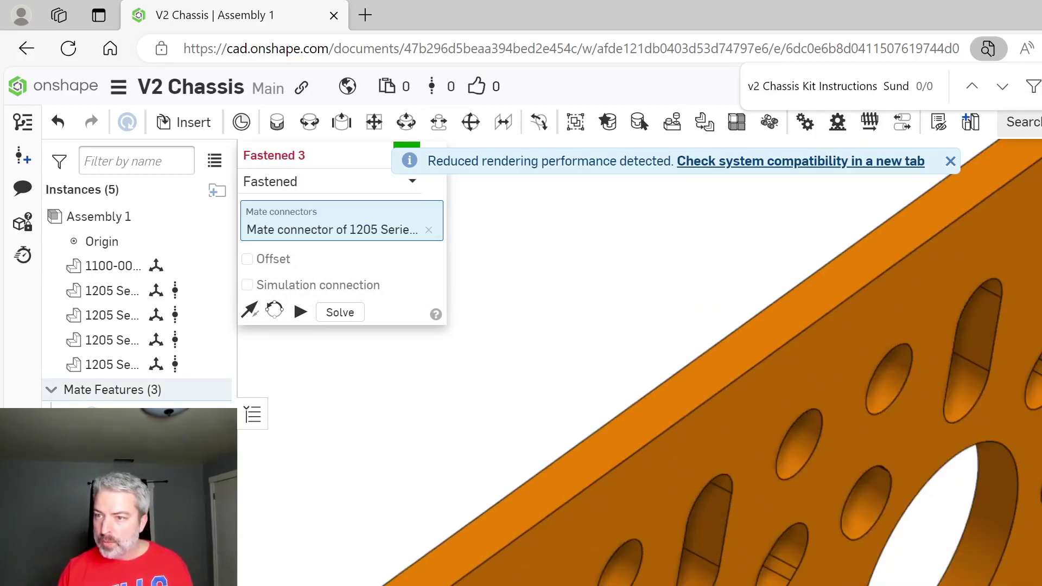
left_click(994, 446)
scroll(998, 478, "down", 5)
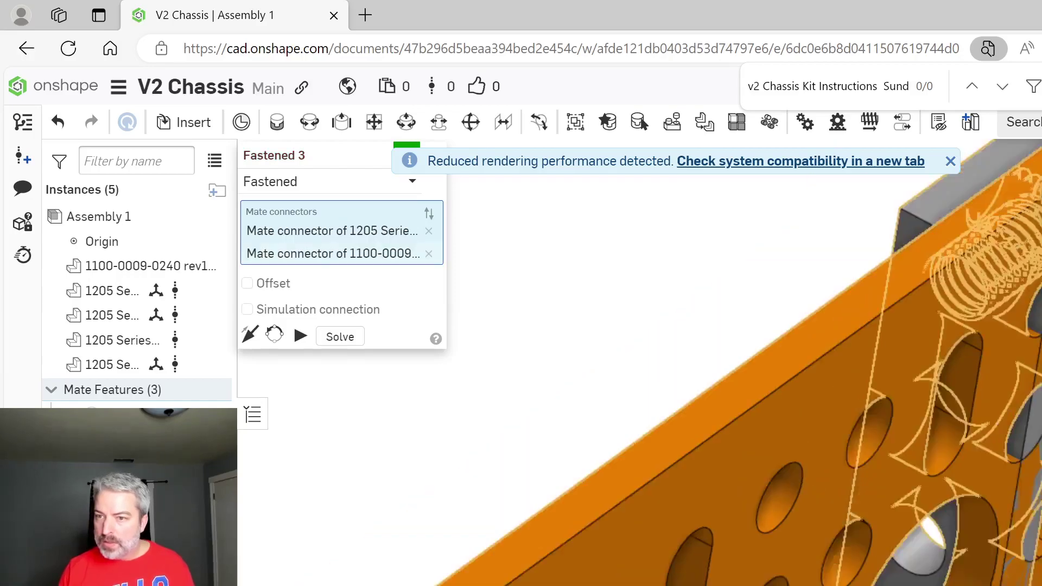
right_click_drag(998, 478, 1009, 535)
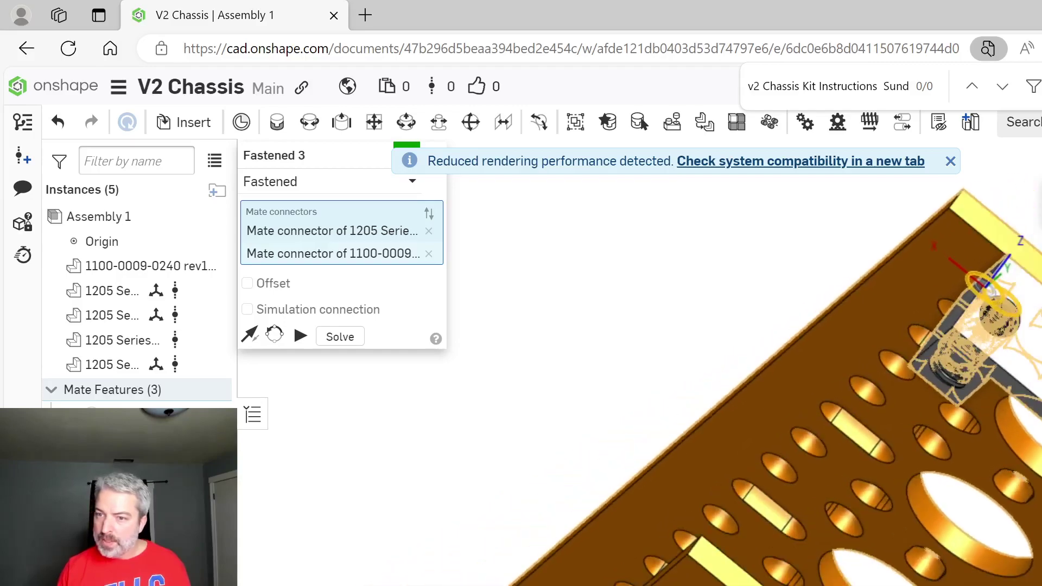
Start a Fastened mate and select a threaded hole on the last loose dual block mount as the first connector
key("m")
scroll(899, 345, "up", 5)
scroll(903, 350, "down", 8)
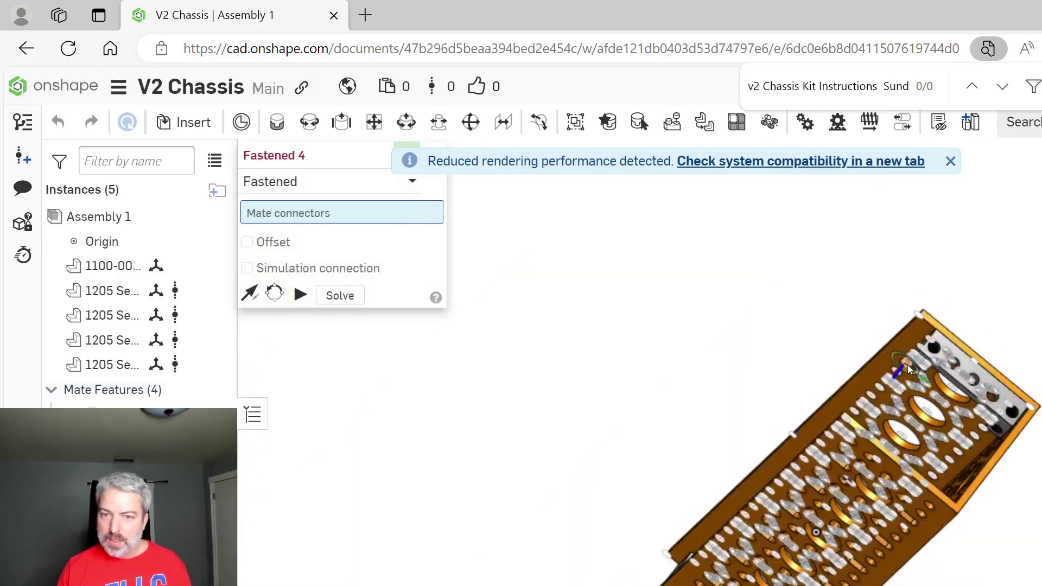
scroll(906, 370, "down", 5)
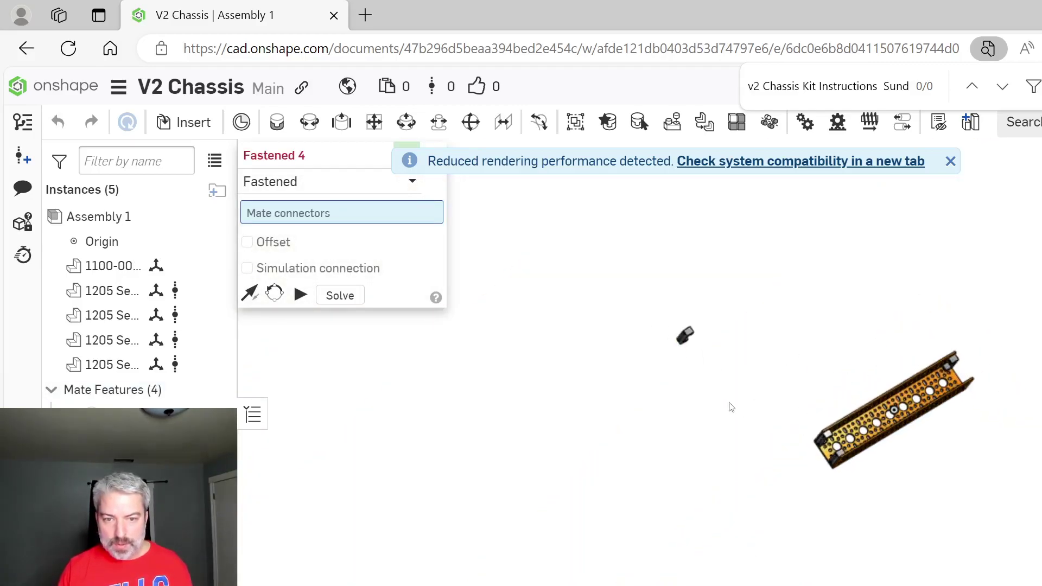
scroll(686, 337, "up", 8)
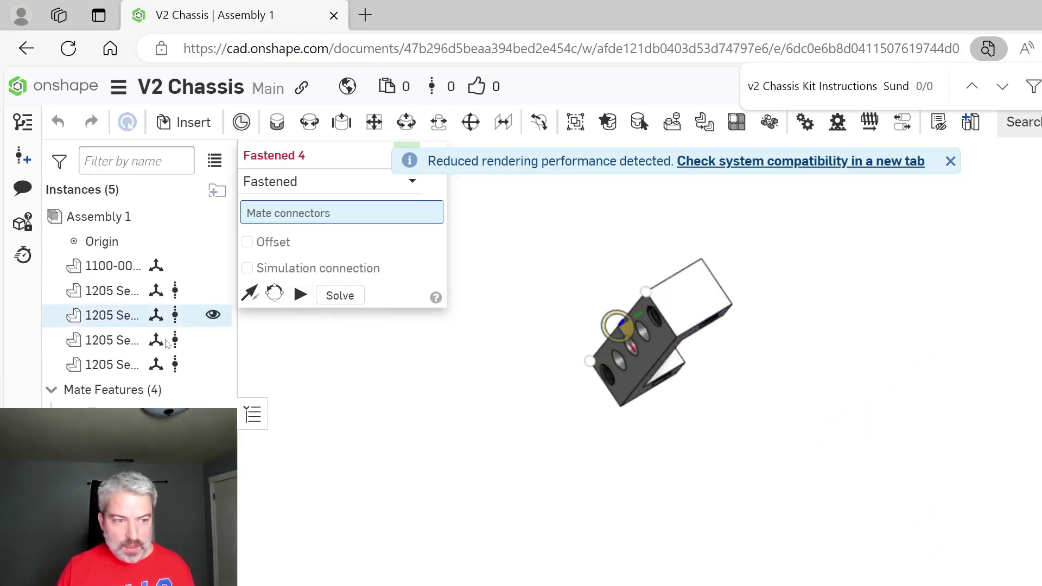
scroll(748, 380, "down", 5)
scroll(748, 380, "up", 8)
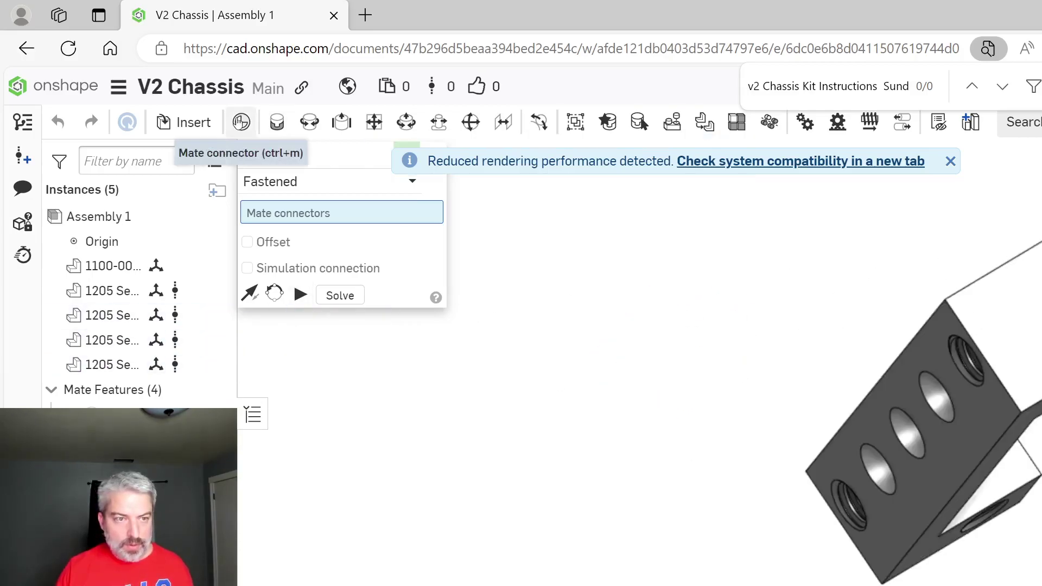
right_click_drag(763, 343, 786, 293)
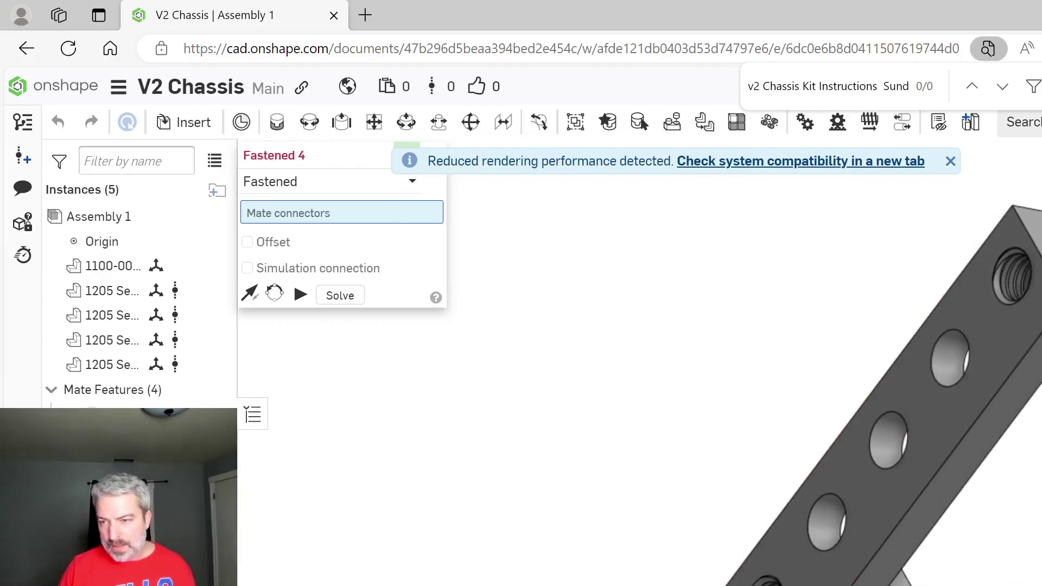
scroll(1036, 339, "up", 5)
left_click(1036, 429)
scroll(1037, 356, "down", 8)
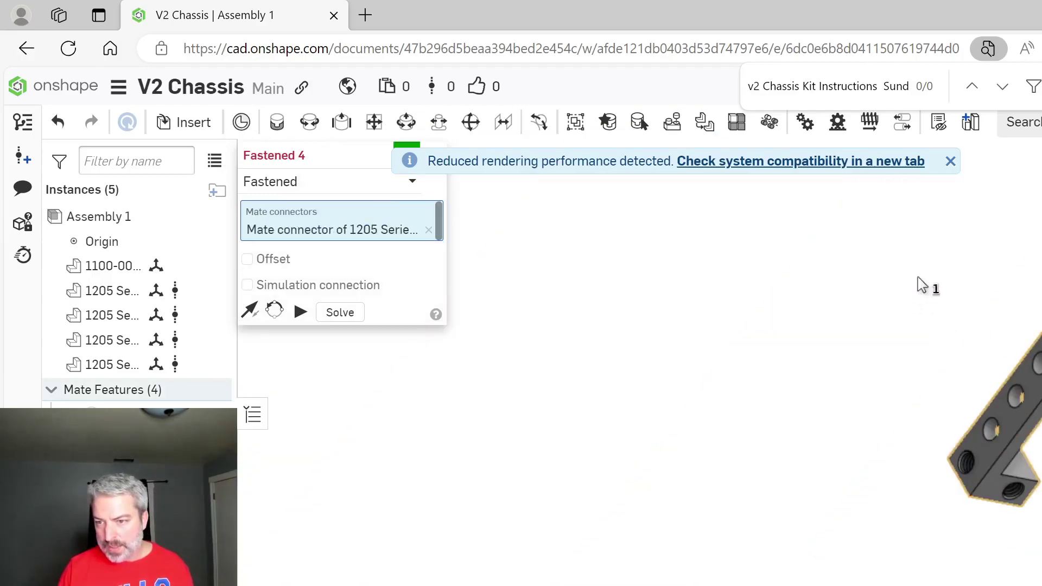
Try to mate the loose mount to the corner hole in the U-channel's unoccupied side wall end, then abandon the mate
scroll(932, 279, "up", 5)
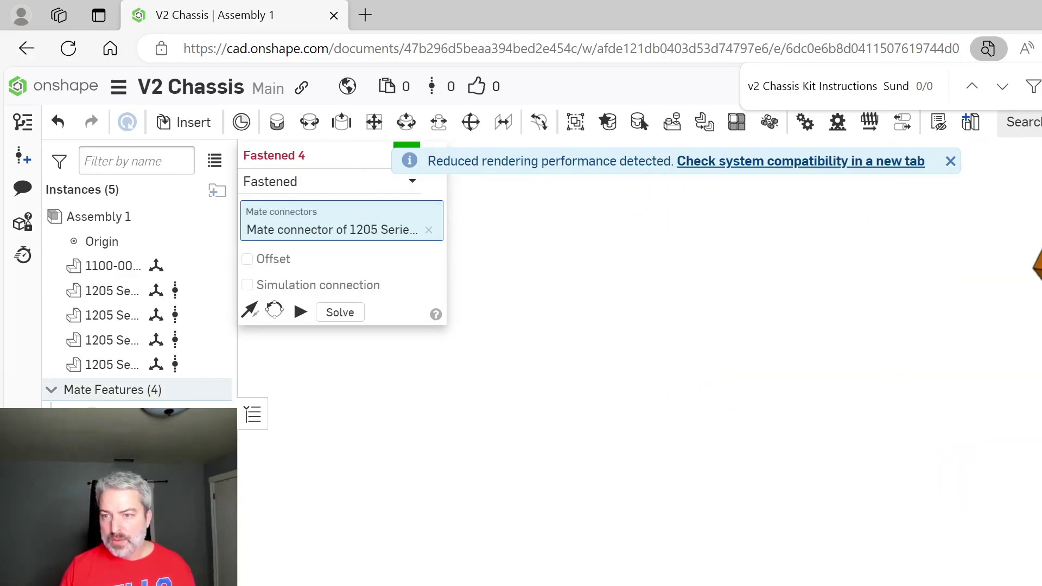
right_click_drag(1036, 272, 1013, 260)
scroll(988, 261, "up", 6)
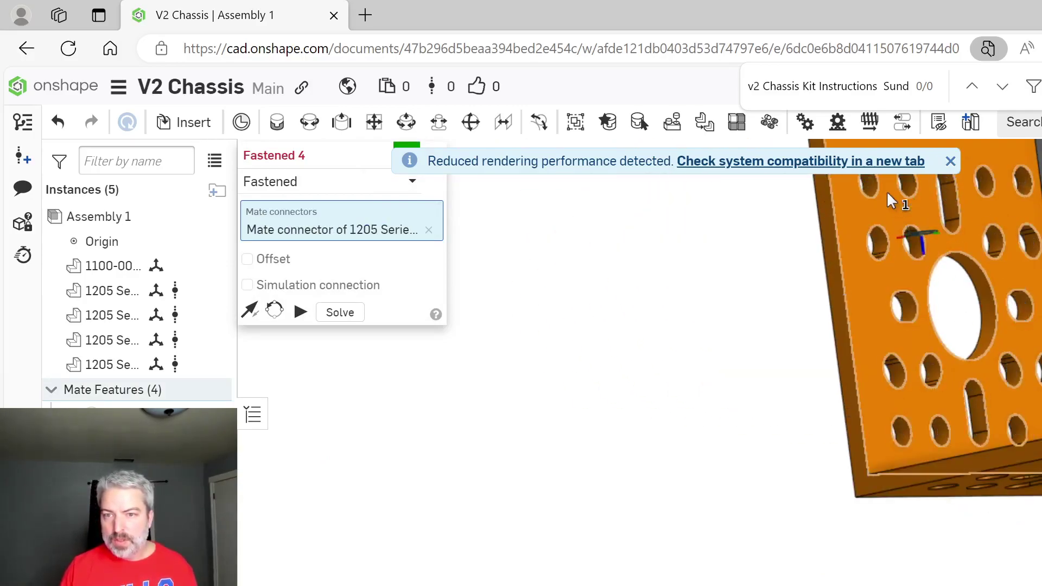
right_click_drag(887, 193, 907, 215)
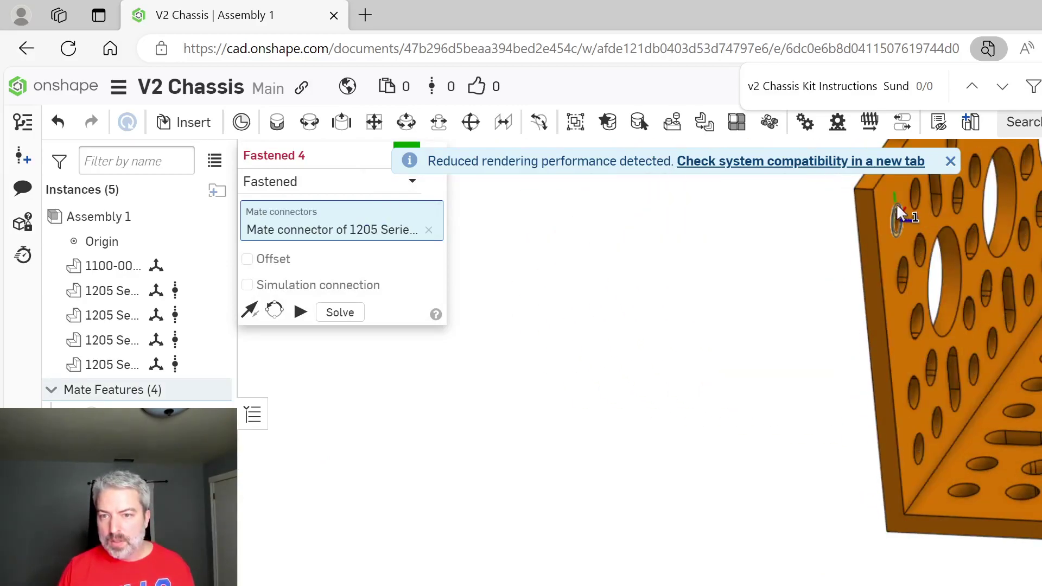
left_click(896, 205)
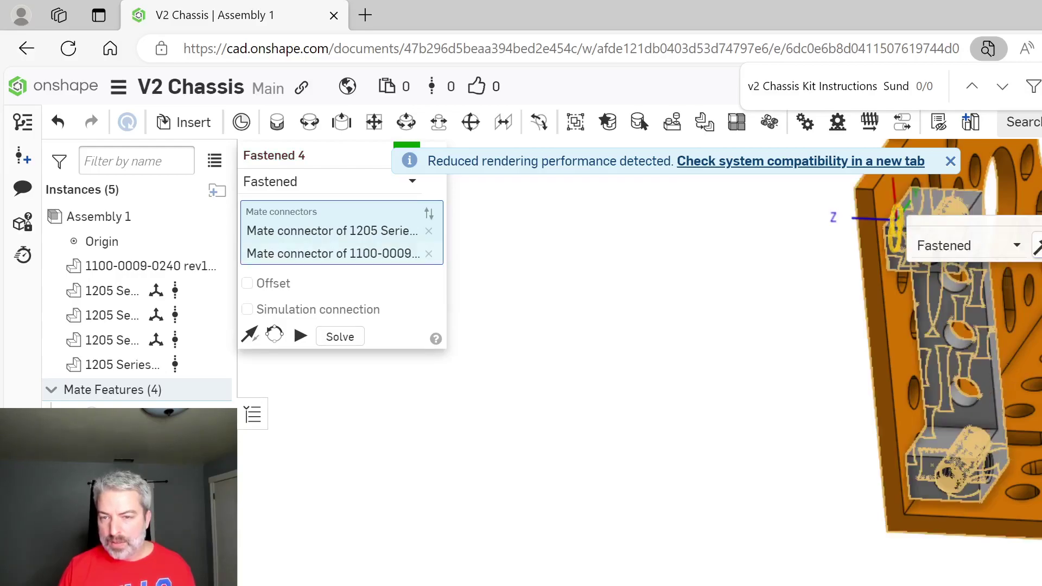
scroll(902, 422, "up", 2)
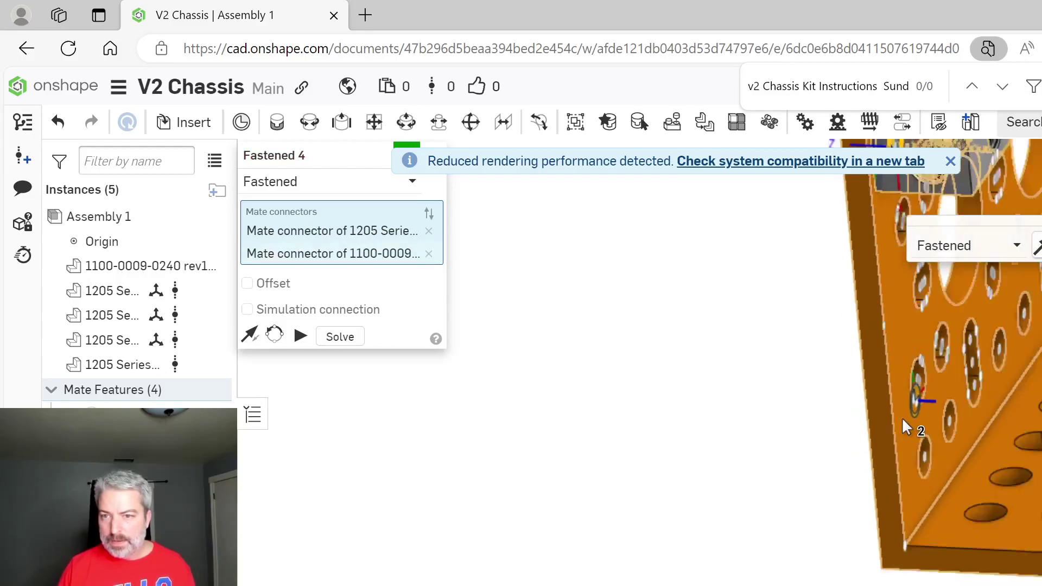
scroll(917, 402, "down", 3)
scroll(915, 385, "up", 3)
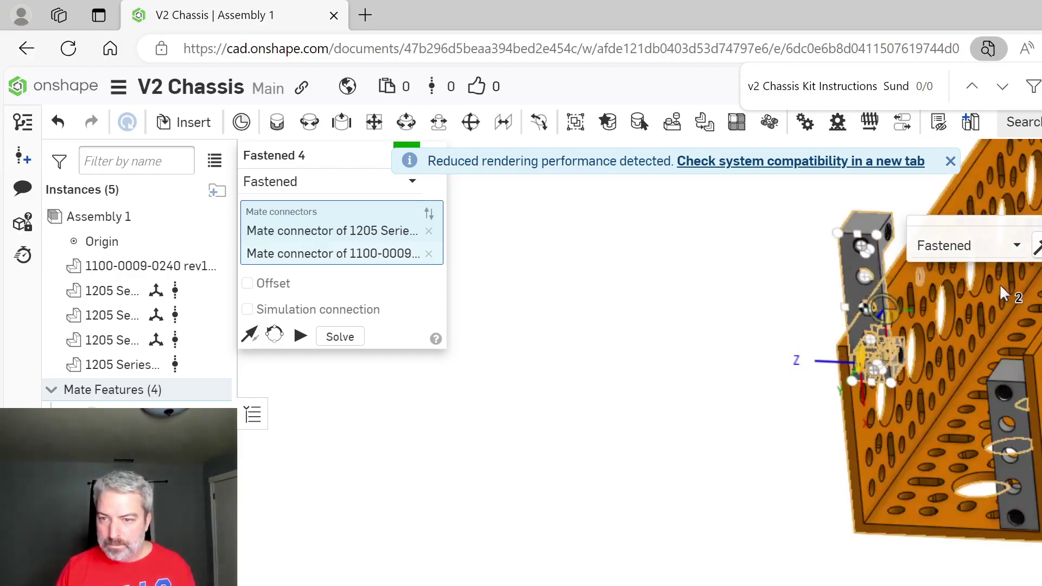
key("Escape")
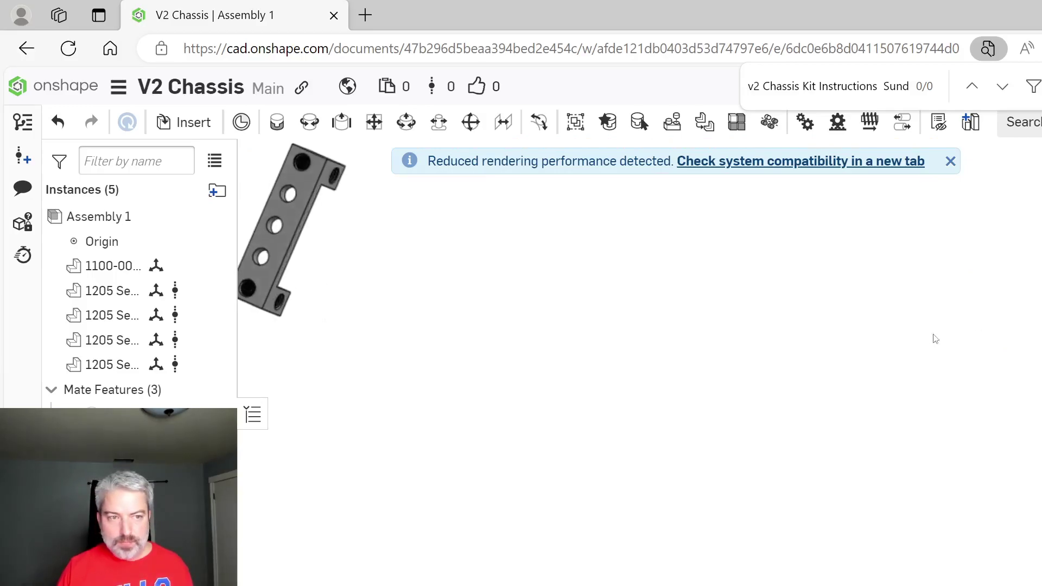
Restart the Fastened mate and select the end-leg threaded hole of the loose mount as the first connector
left_click(277, 123)
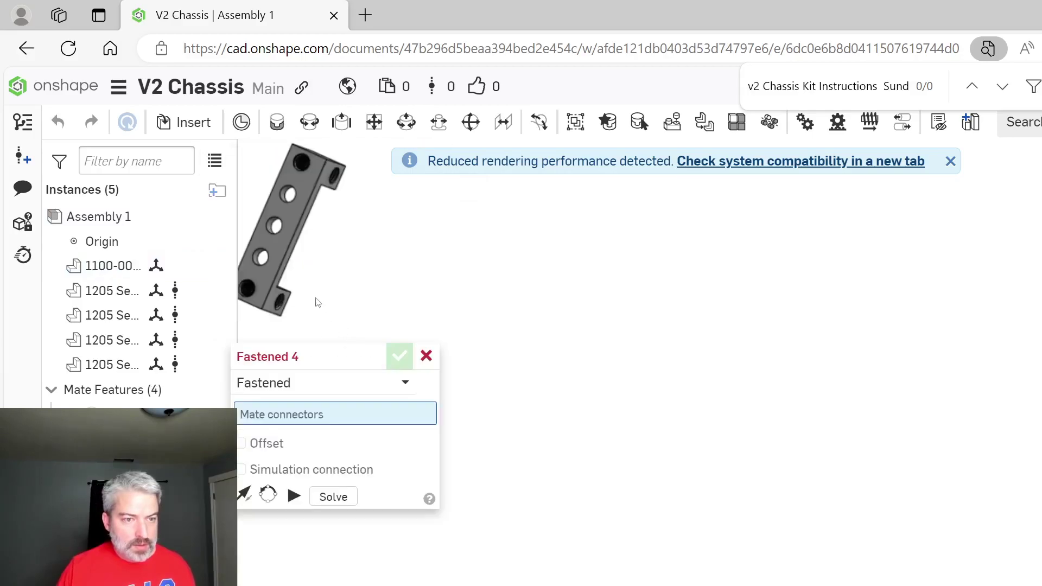
scroll(281, 300, "up", 5)
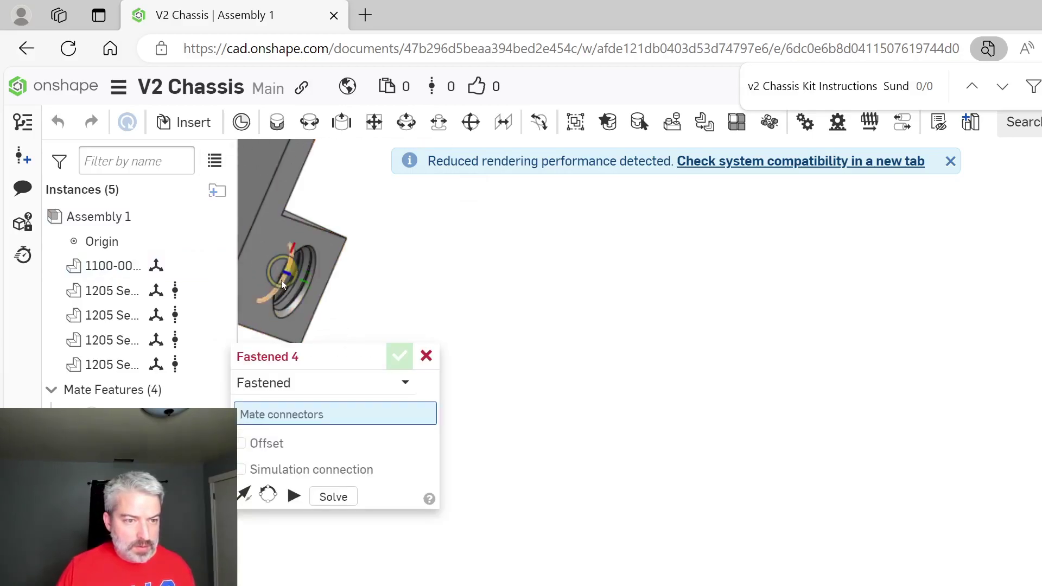
scroll(277, 282, "up", 5)
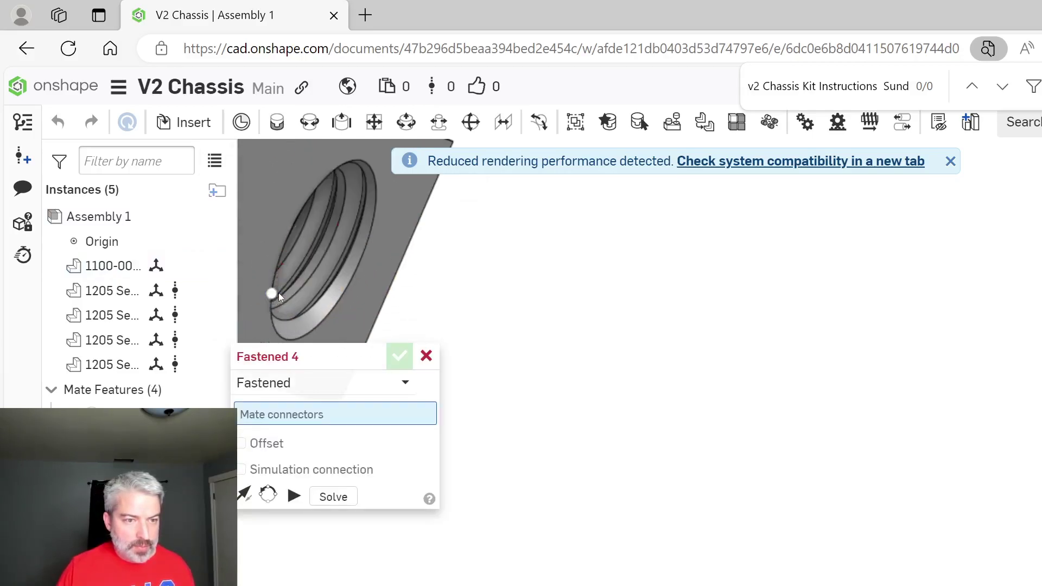
left_click(347, 290)
scroll(744, 326, "down", 10)
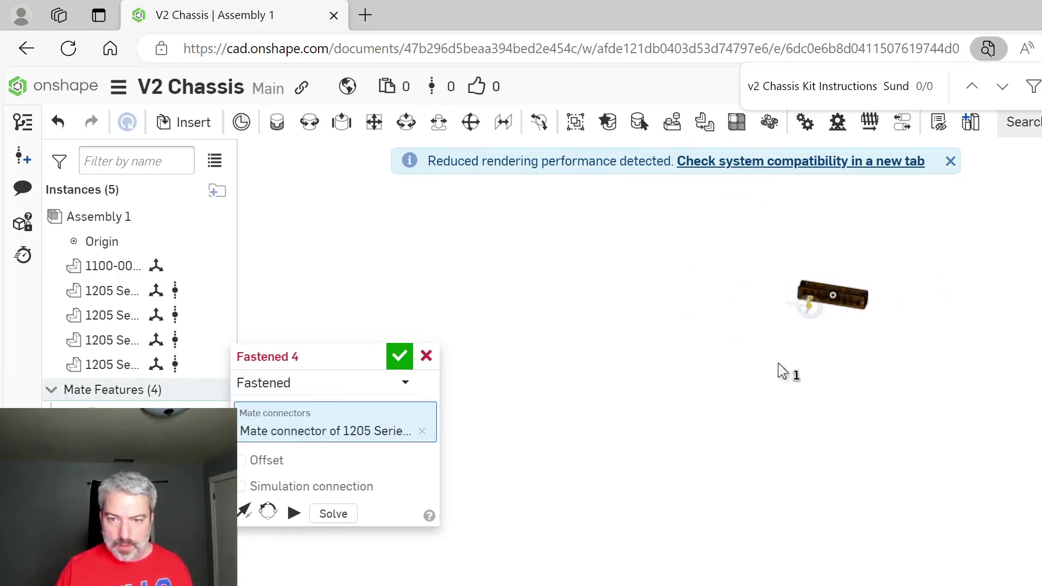
Try to fasten the mount to the corner hole of the side wall opposite the installed mount, then cancel the mate
scroll(819, 326, "up", 10)
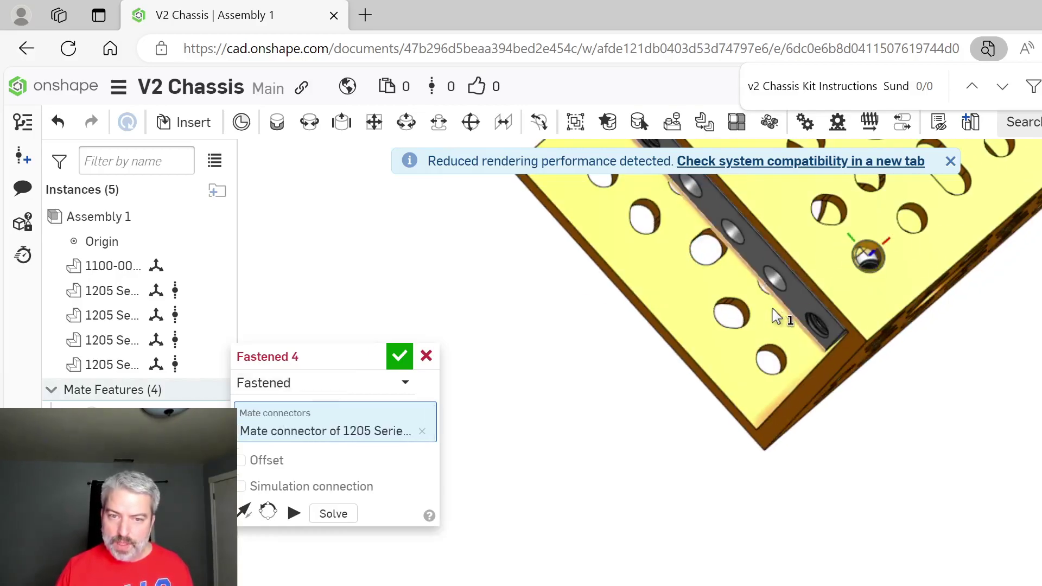
scroll(776, 317, "down", 3)
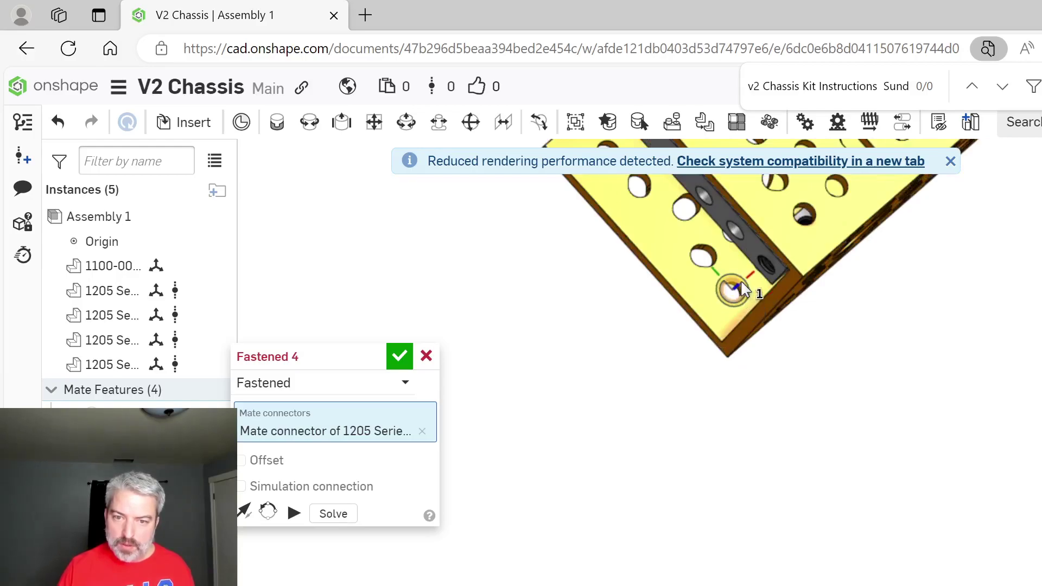
left_click(742, 286)
right_click_drag(636, 340, 677, 332)
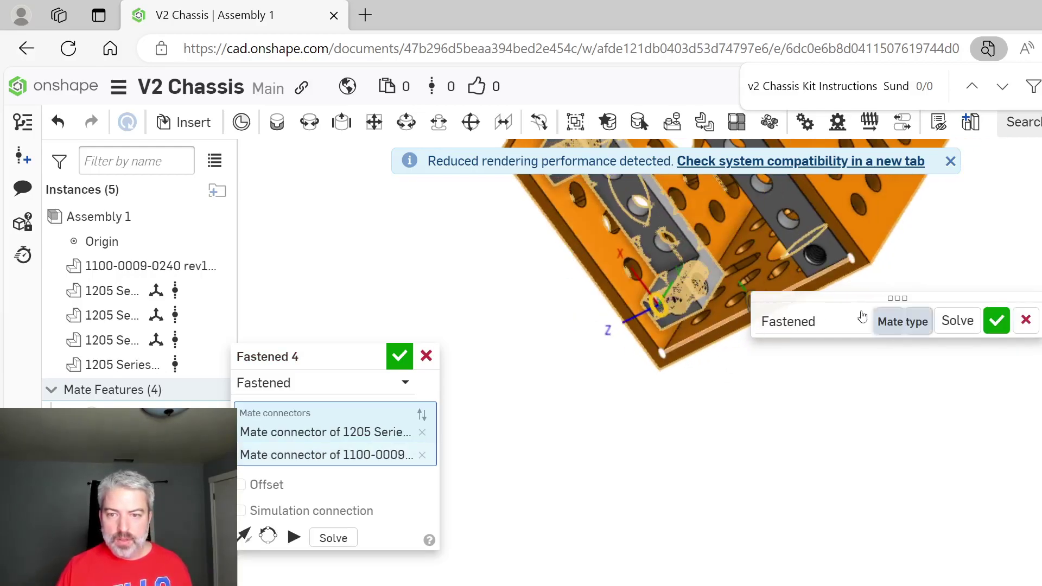
left_click(1025, 322)
scroll(806, 397, "down", 5)
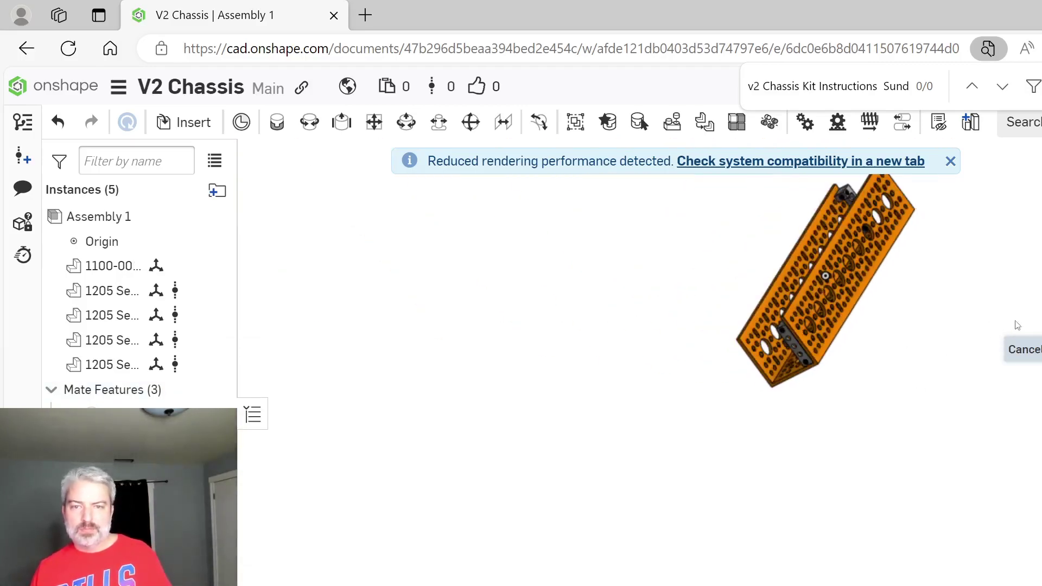
right_click_drag(1017, 326, 1041, 325)
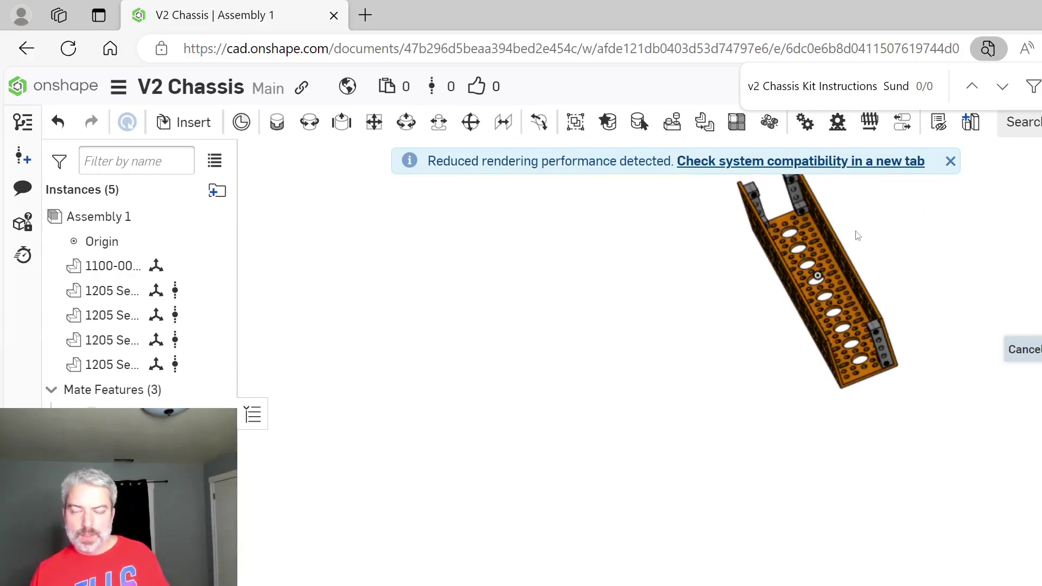
scroll(795, 380, "down", 5)
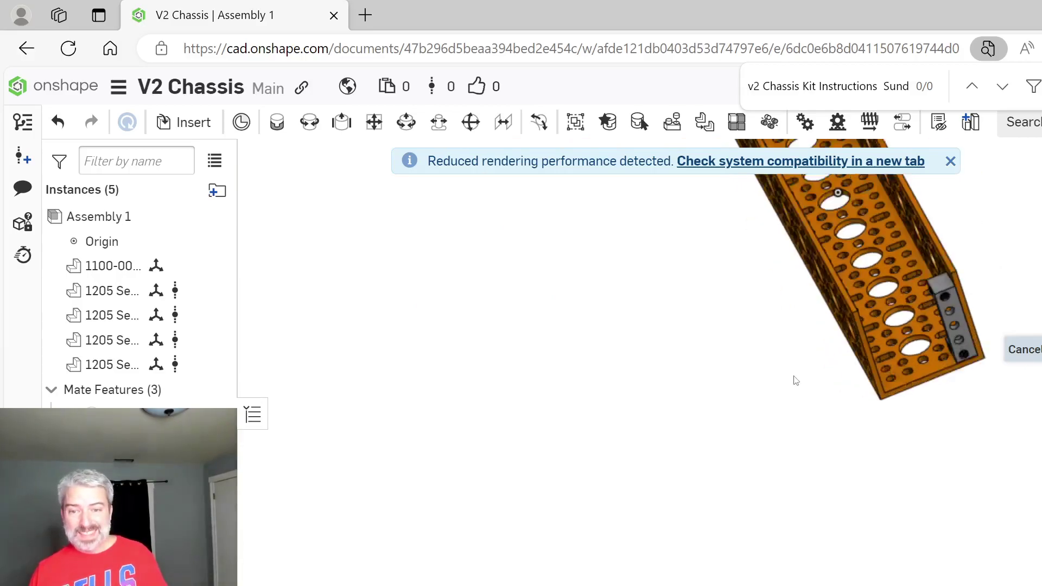